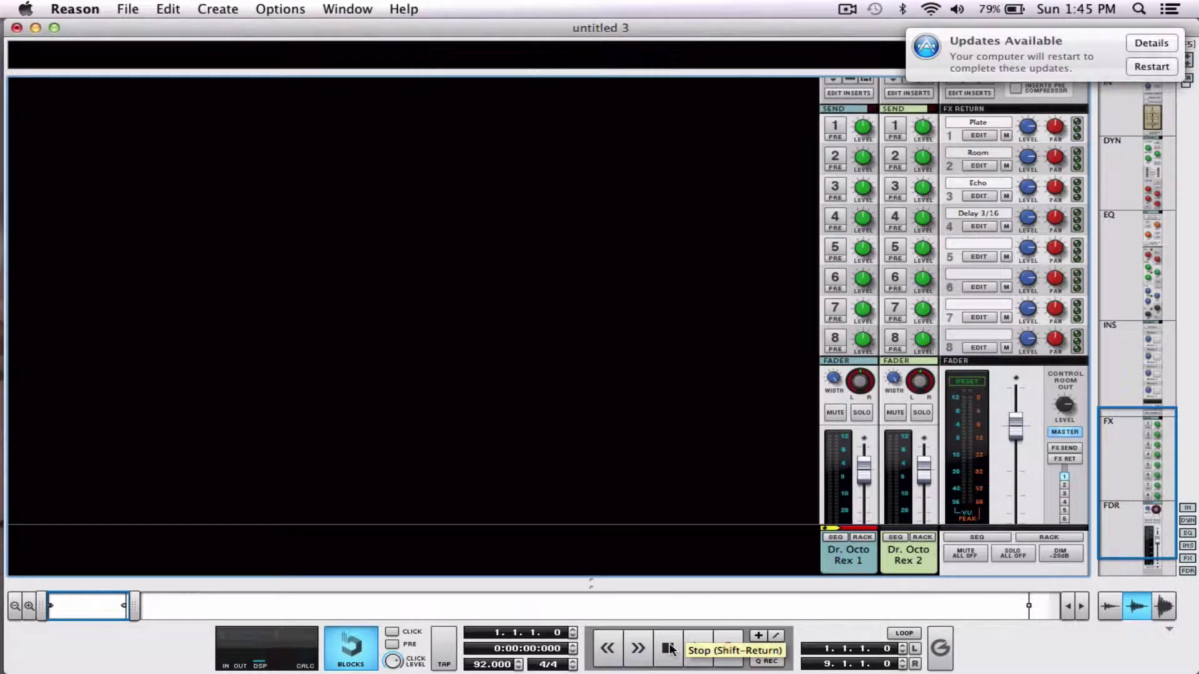
- Start playback so both Dr. Octo Rex loop channels play through the mixer
key(space)
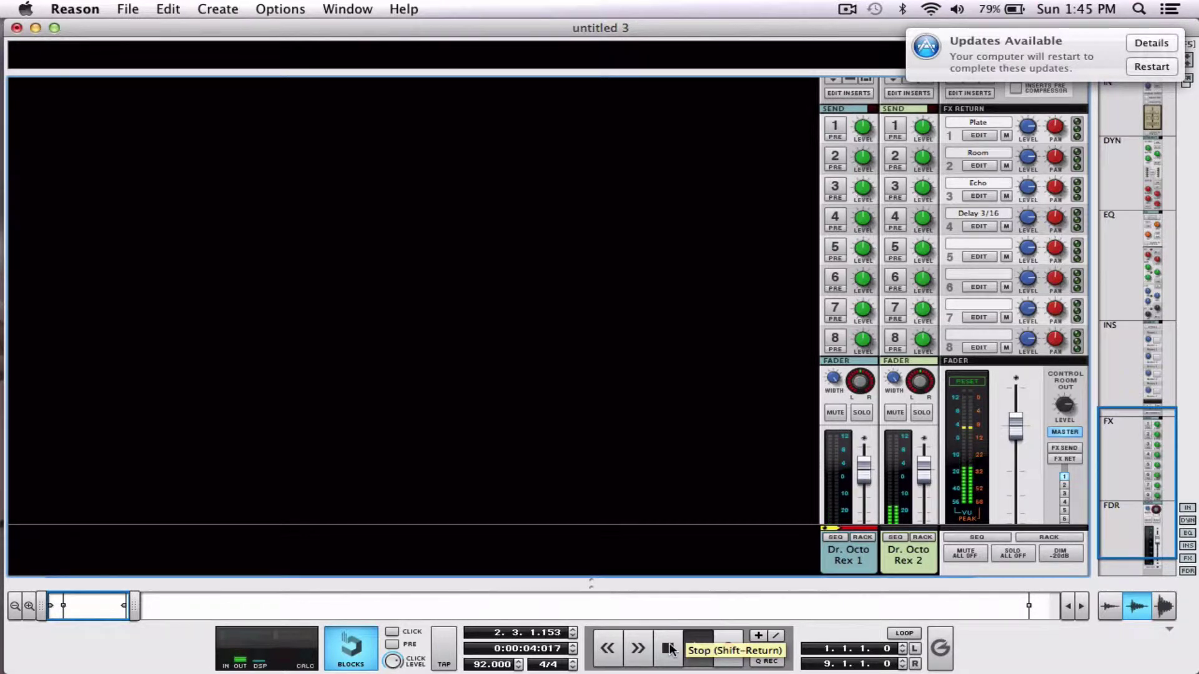
- Stop playback, audition the first channel solo, and rename it 'Guitar'
click(669, 649)
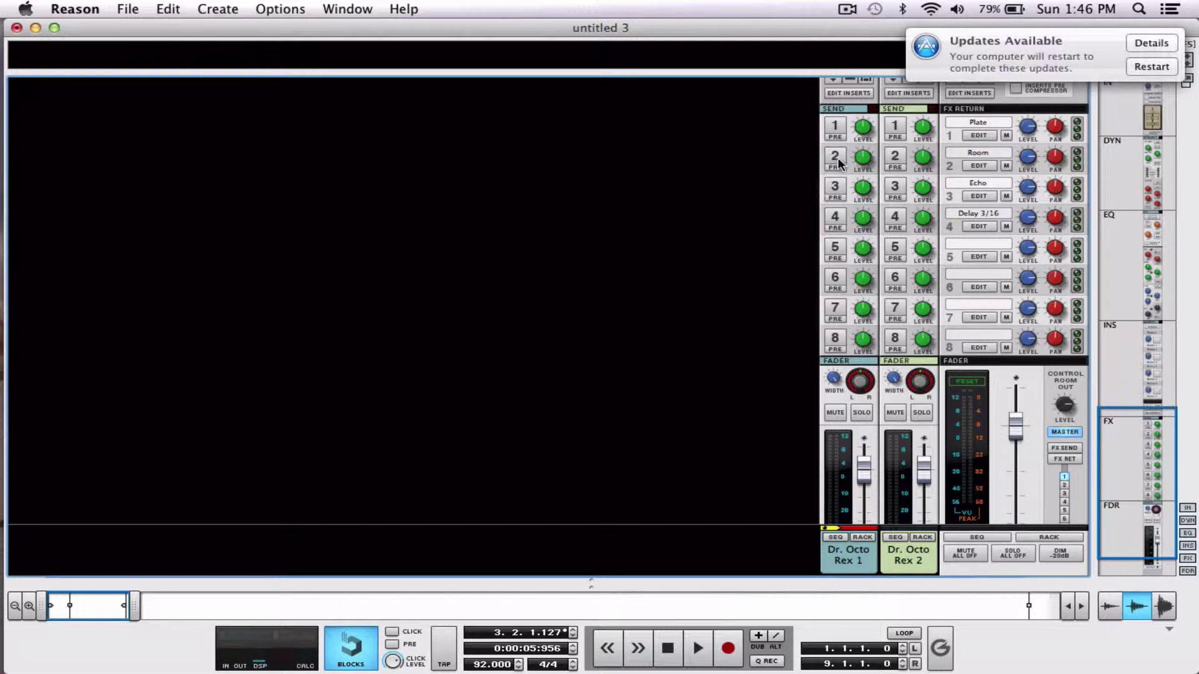
scroll(1139, 437, down, 2)
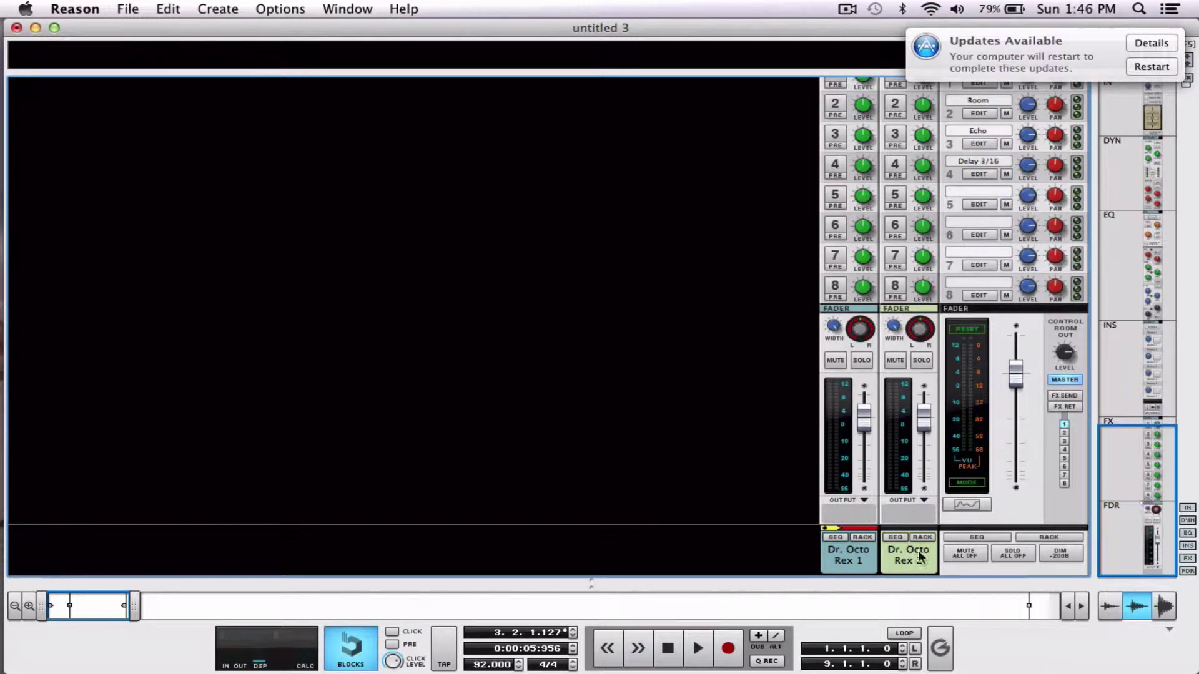
double_click(850, 552)
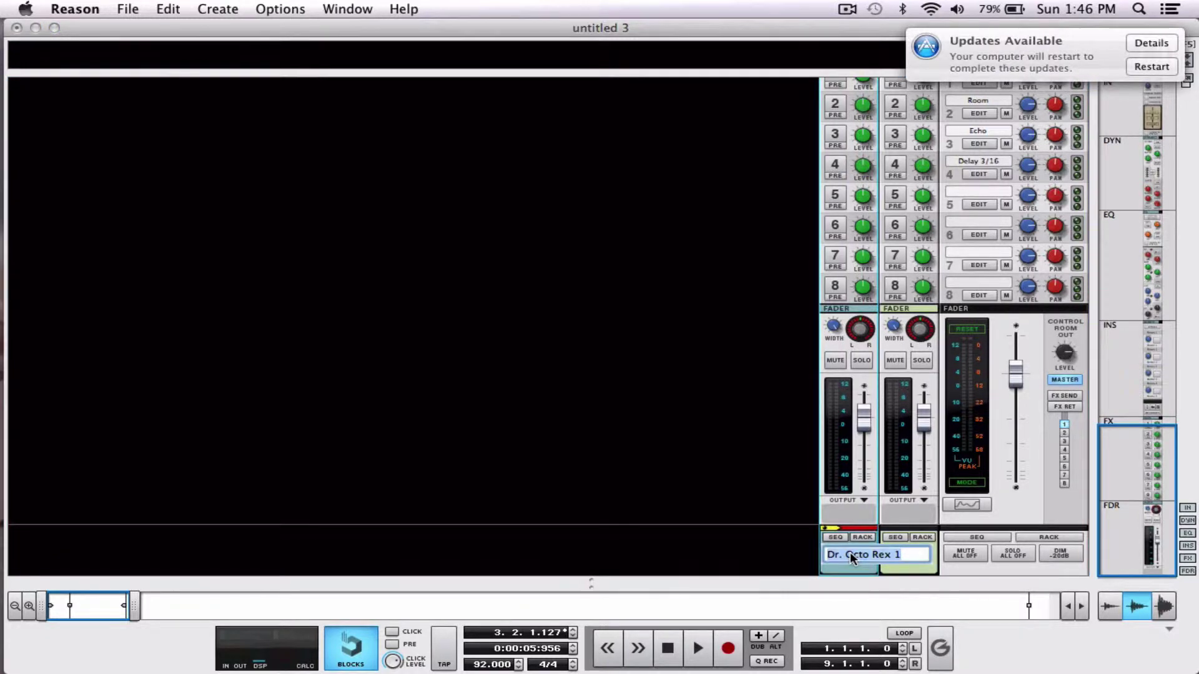
click(862, 361)
key(space)
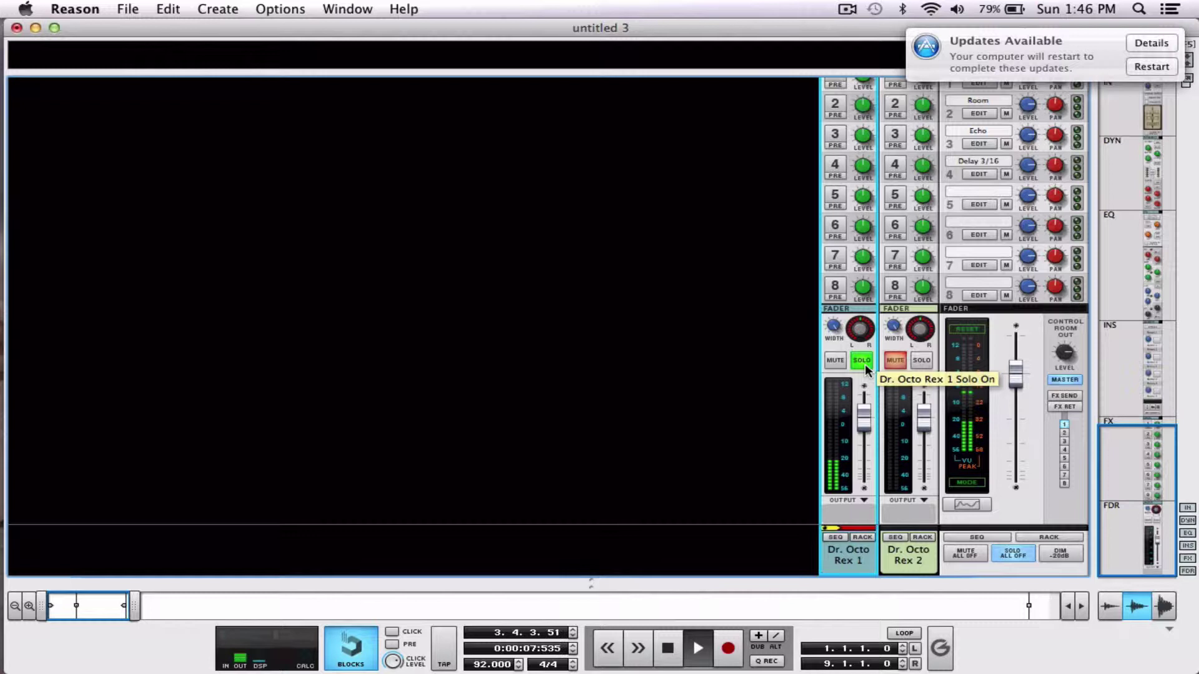
click(864, 365)
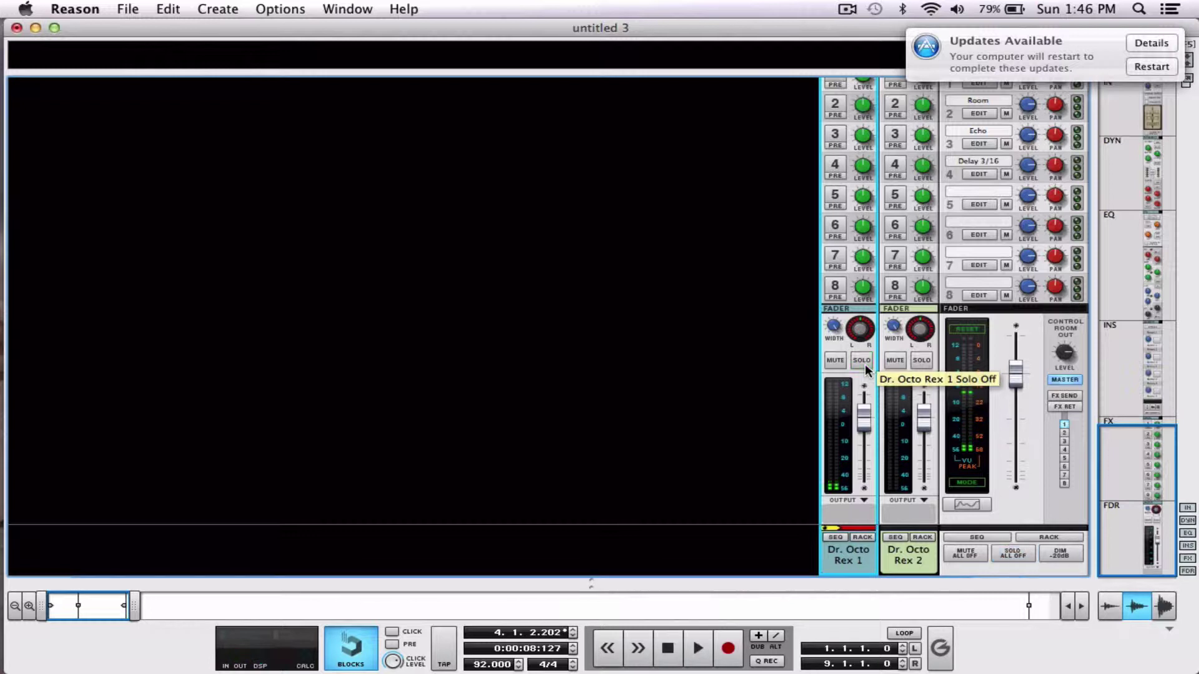
double_click(842, 554)
text(cuitar)
key(Return)
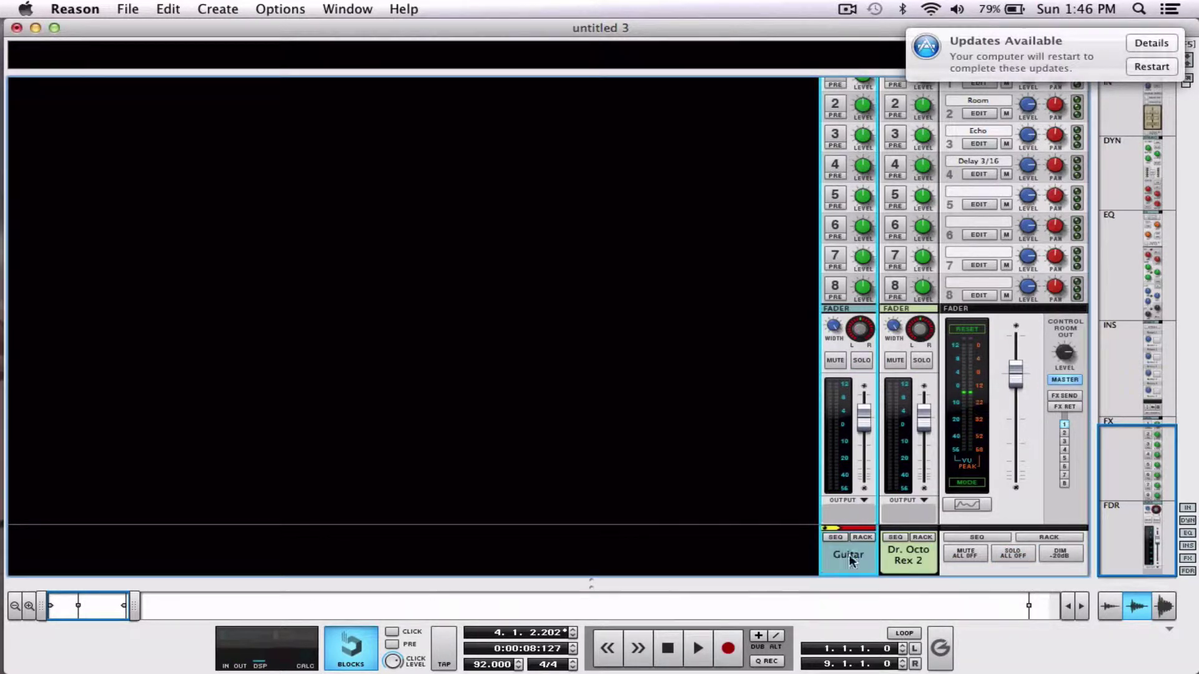
- Rename the second mixer channel 'Drum Loop'
double_click(899, 553)
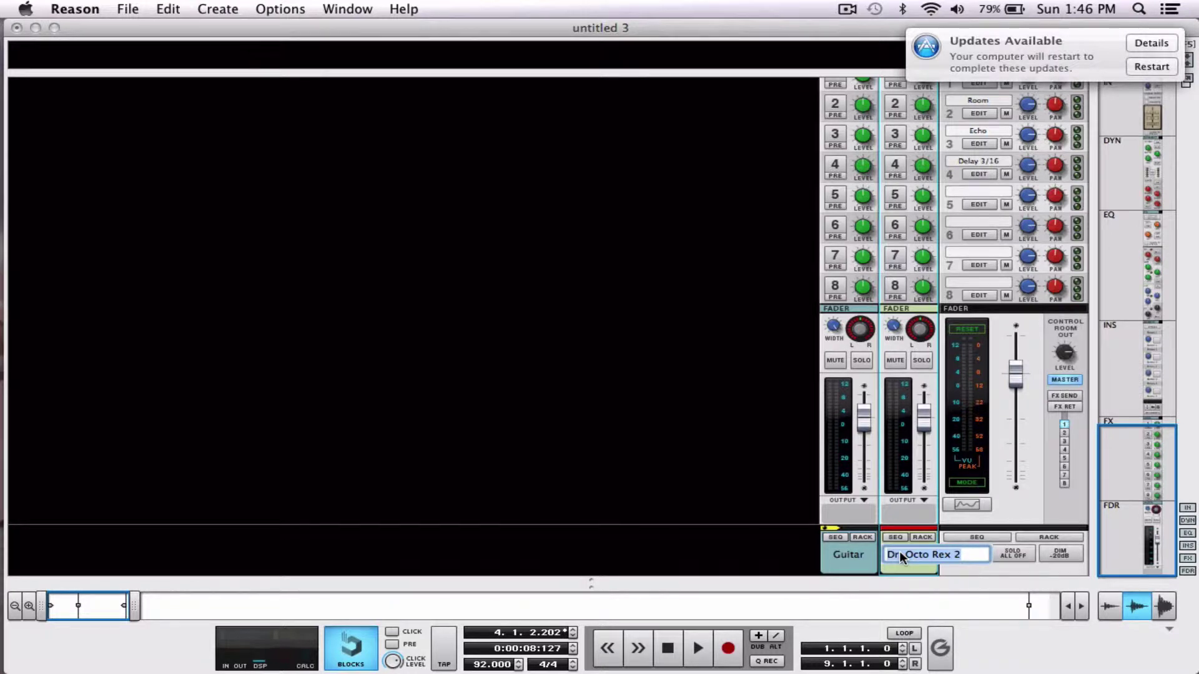
text(Drum Loop)
key(Return)
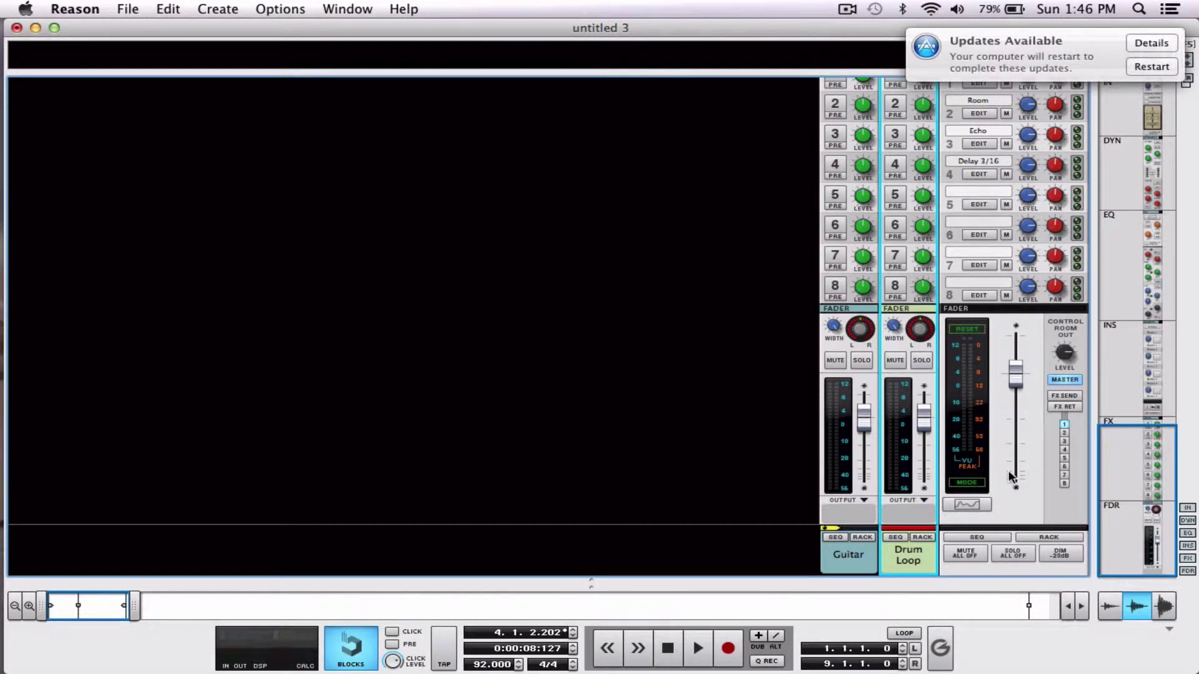
- Solo the Guitar channel, switch on its send 1 to the Plate reverb, and raise that level
drag(1114, 478, 1120, 450)
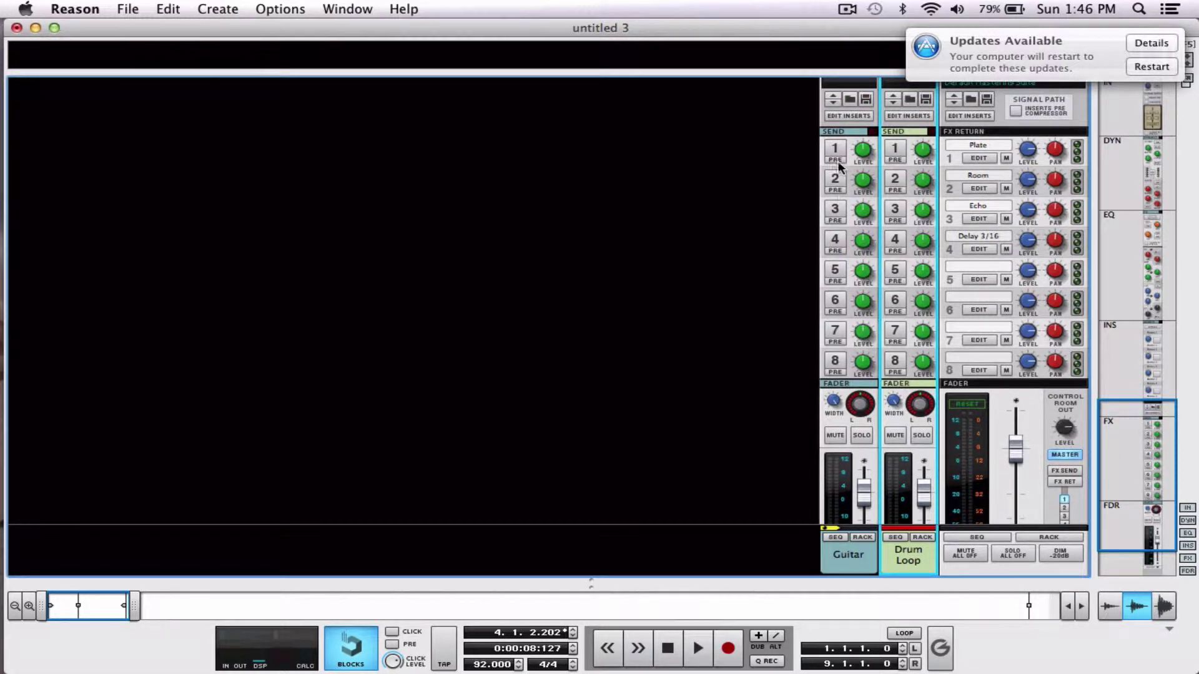
click(864, 437)
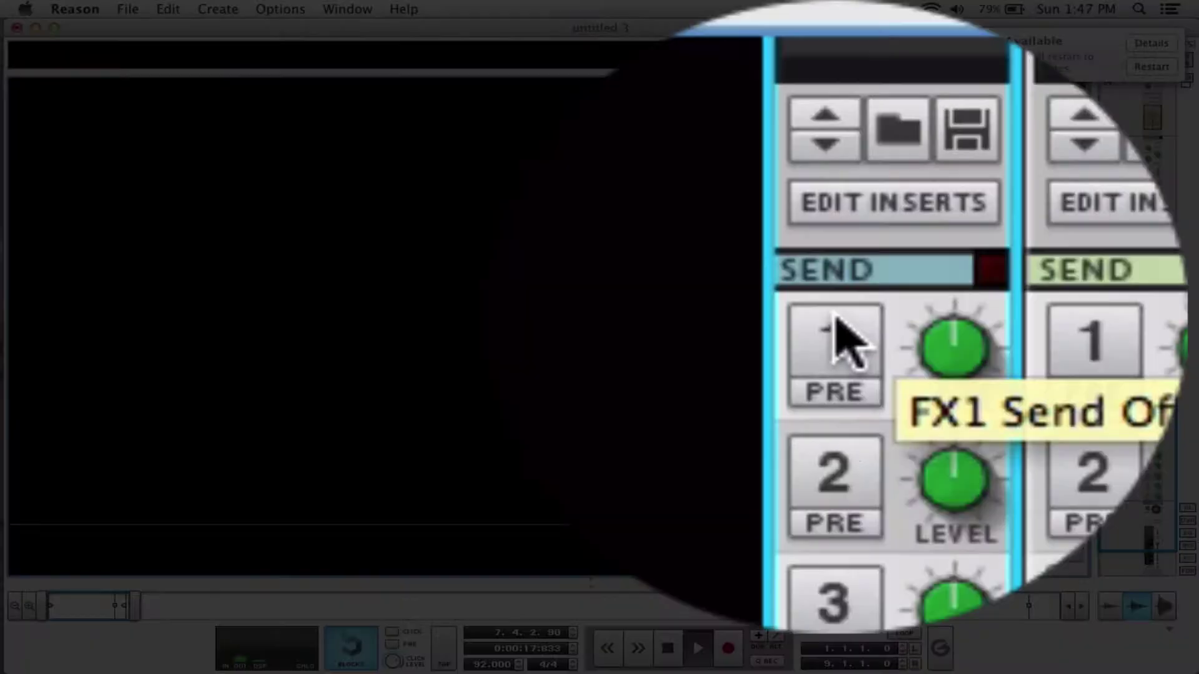
click(846, 341)
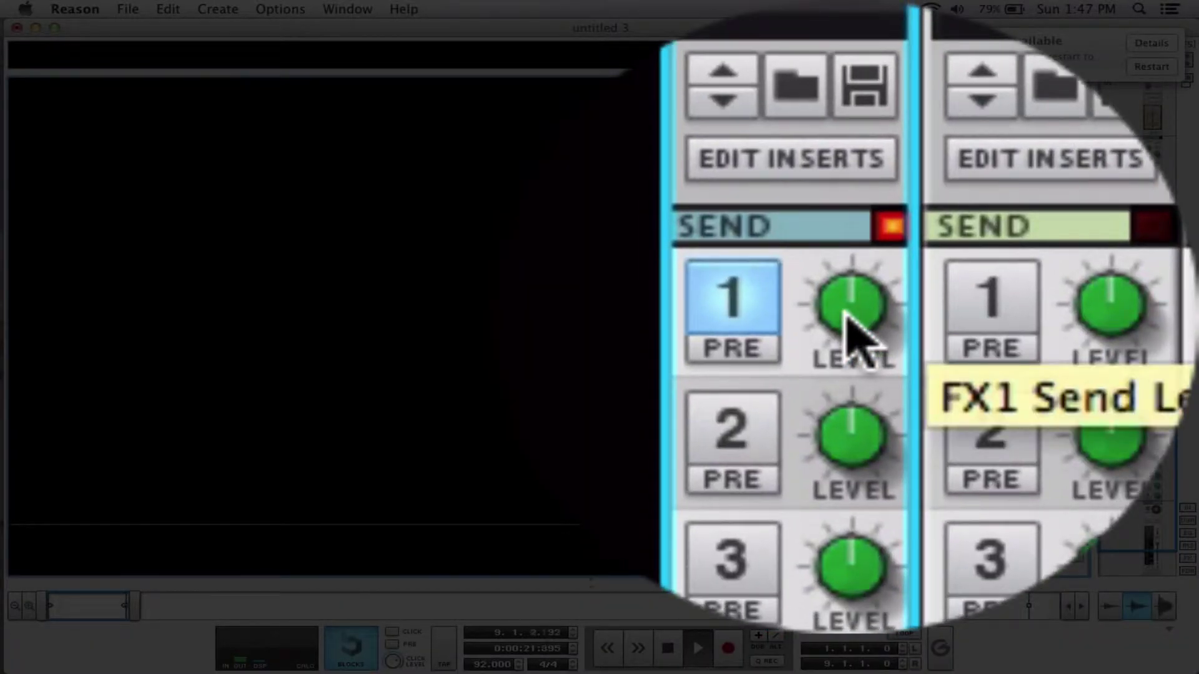
drag(853, 324, 815, 207)
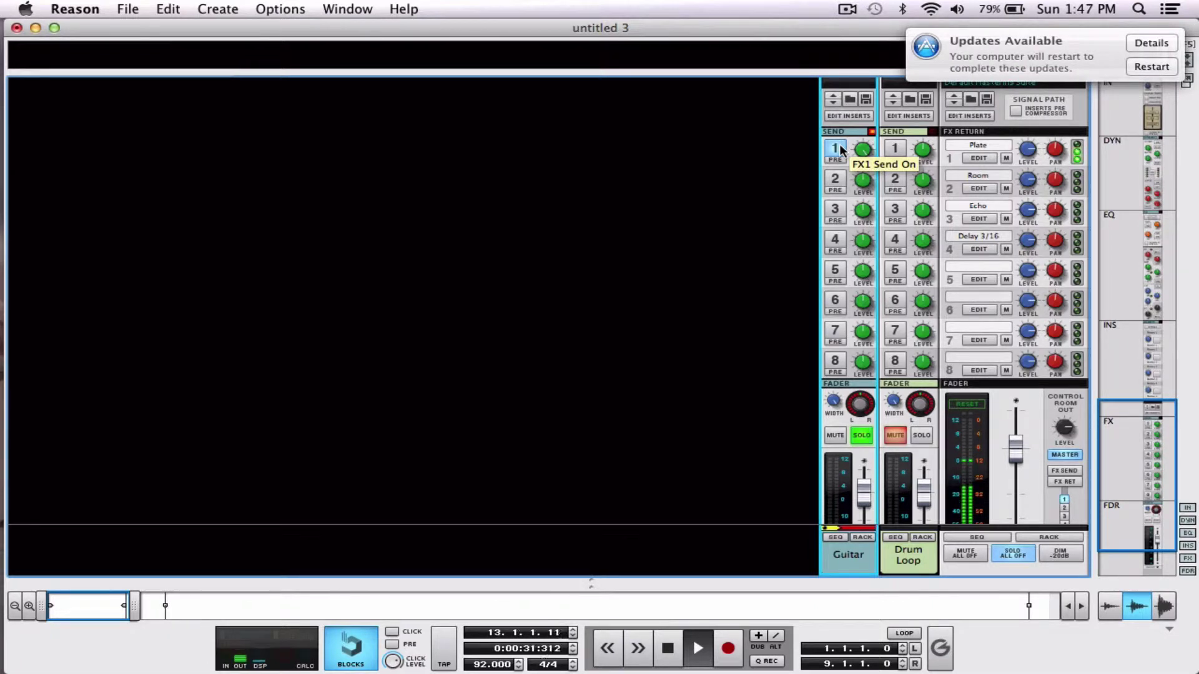
- Switch off Guitar send 1 and audition send 2 to Room at -29.69 dB
click(840, 150)
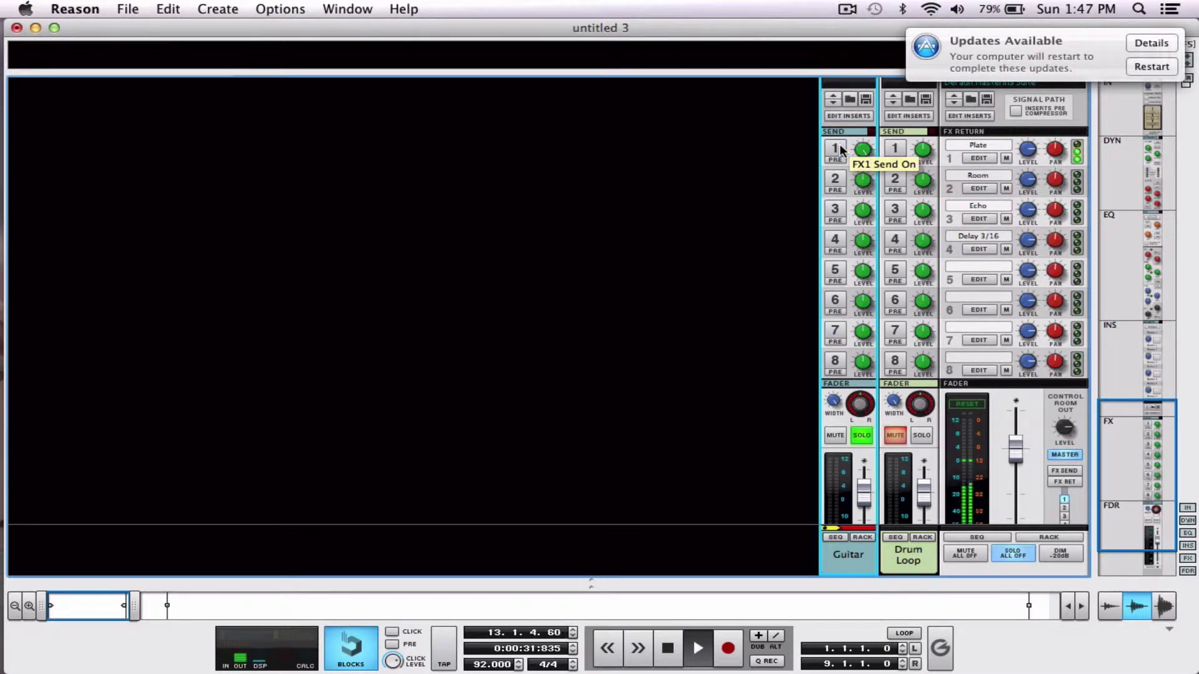
click(839, 181)
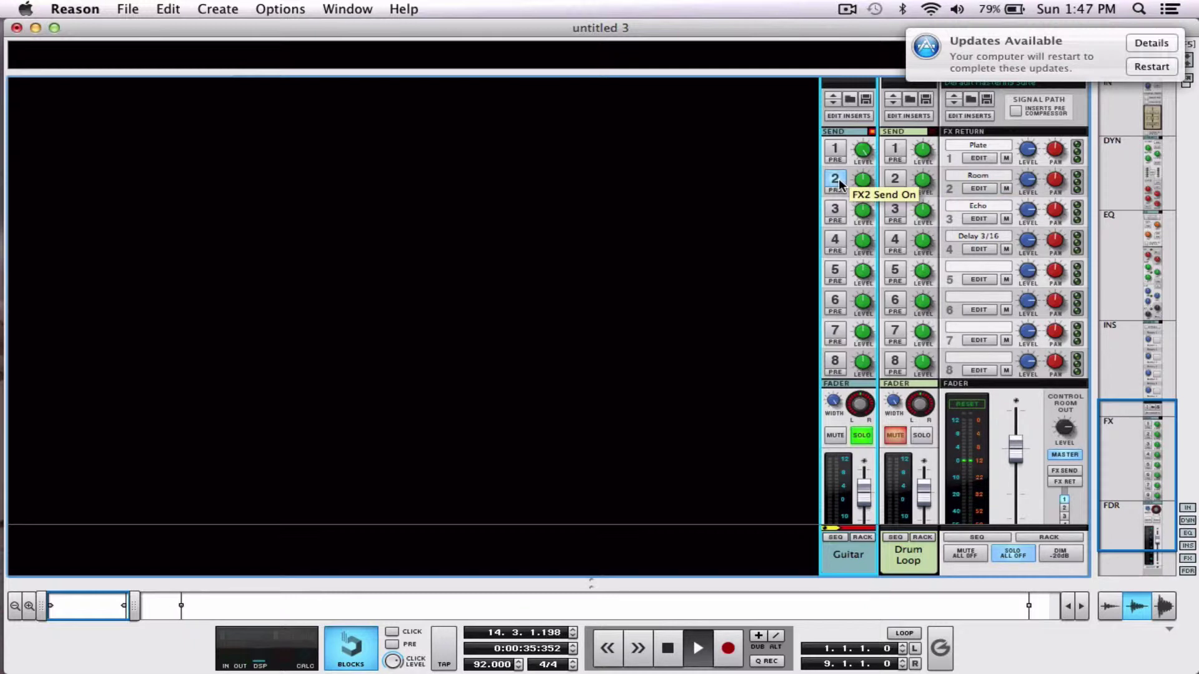
mouse_move(862, 183)
scroll(861, 183, up, 10)
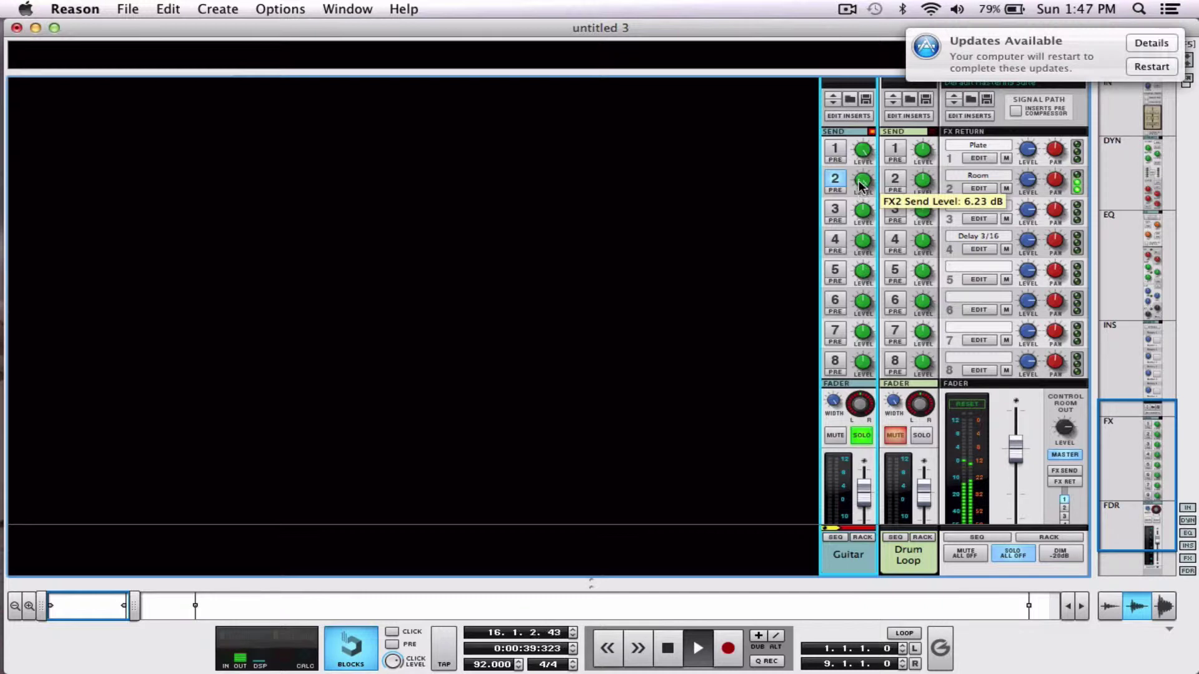
mouse_move(860, 182)
mouse_down()
mouse_move(866, 256)
mouse_move(848, 185)
mouse_up()
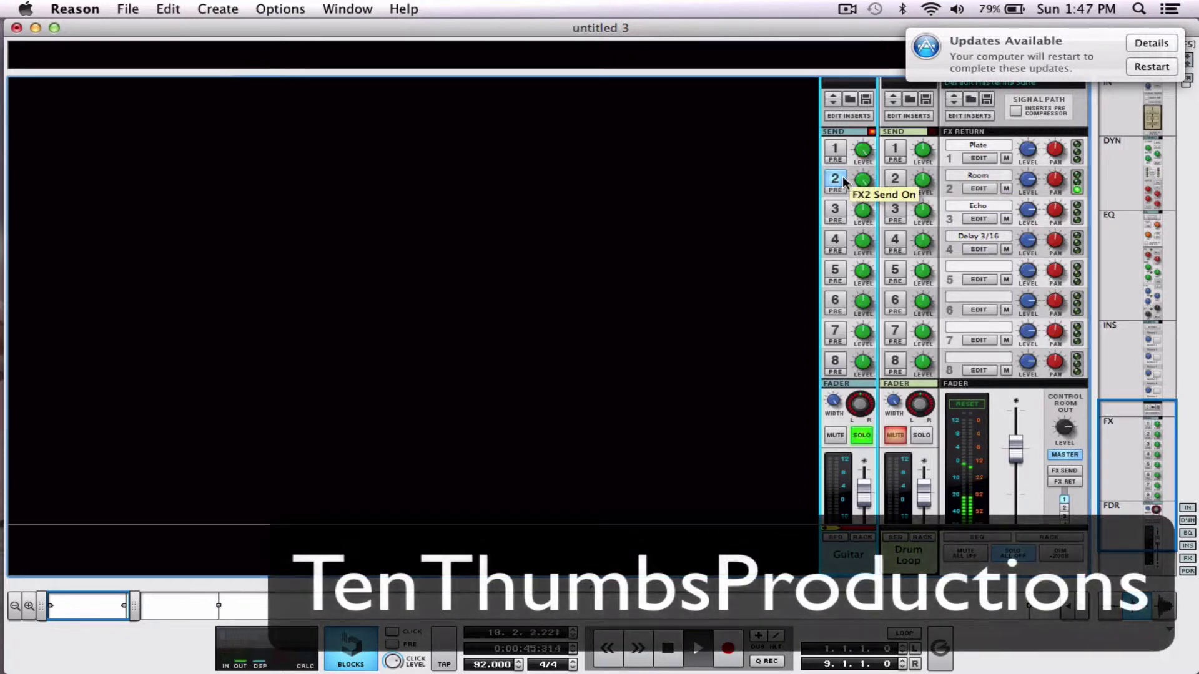
click(835, 179)
- Audition Guitar send 3 to Echo near 6.2 dB, then enable send 4 to Delay 3/16 at -6.81 dB
click(837, 209)
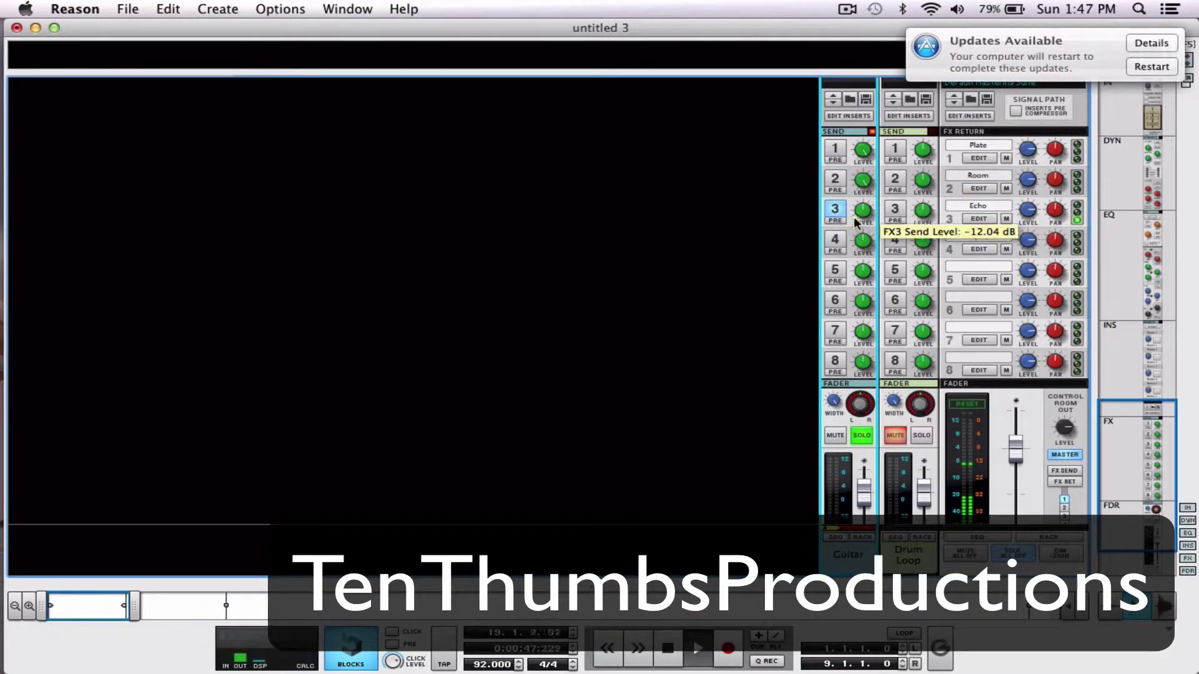
drag(860, 216, 860, 210)
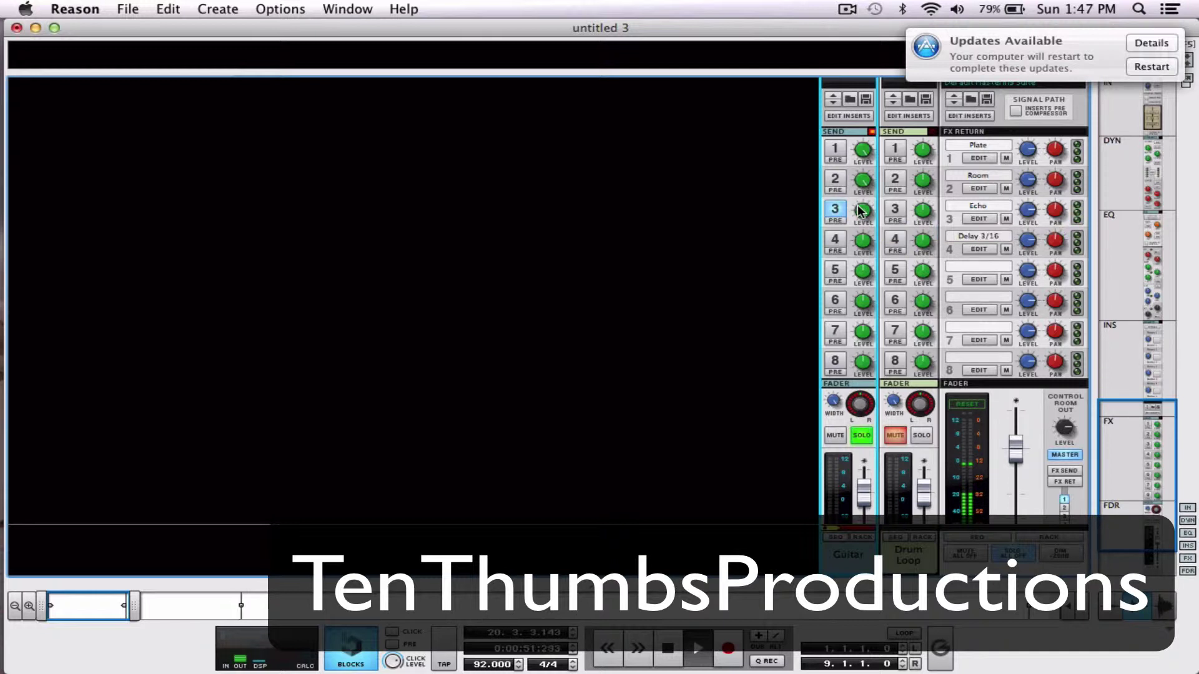
mouse_move(860, 212)
drag(860, 223, 861, 226)
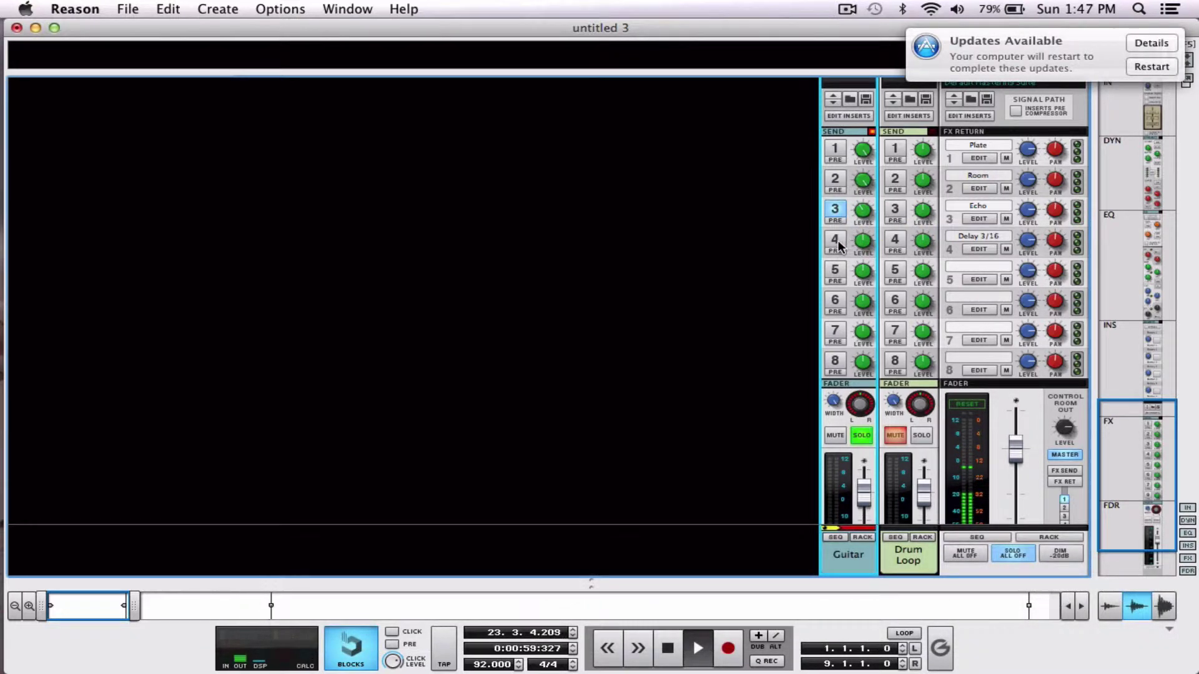
click(835, 208)
click(837, 242)
drag(860, 244, 864, 262)
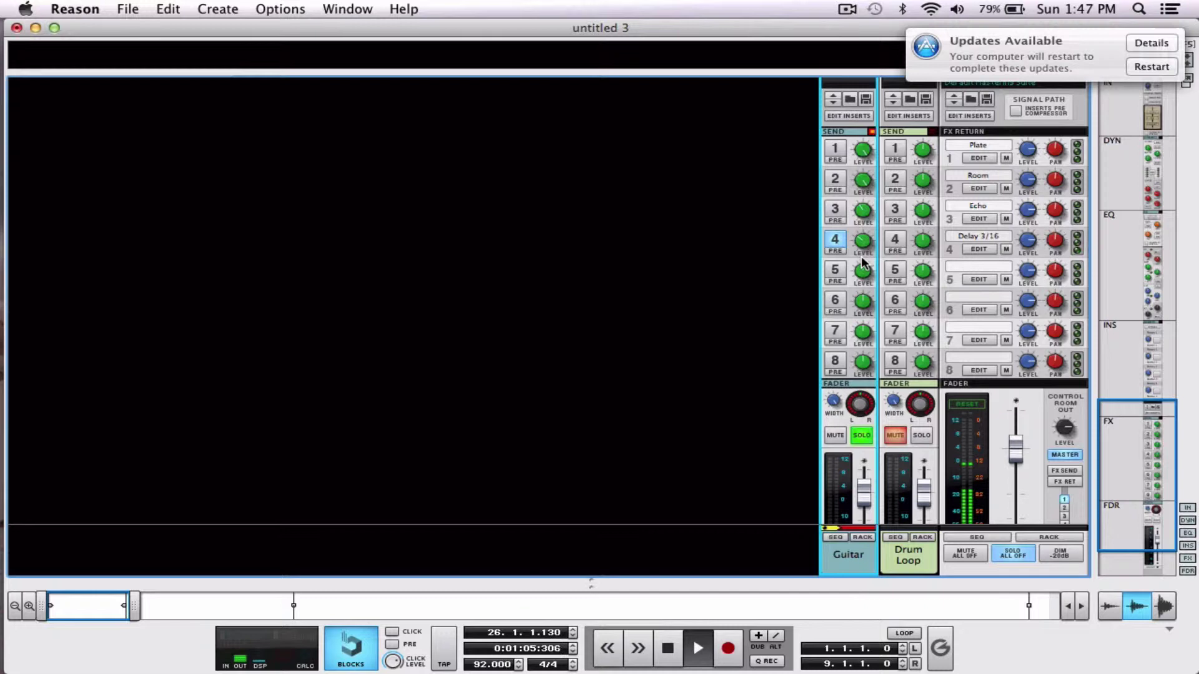
- Re-enable Guitar sends 1–3 with send 1 at -6.81 dB, unsolo Guitar and stop playback
click(835, 209)
click(835, 184)
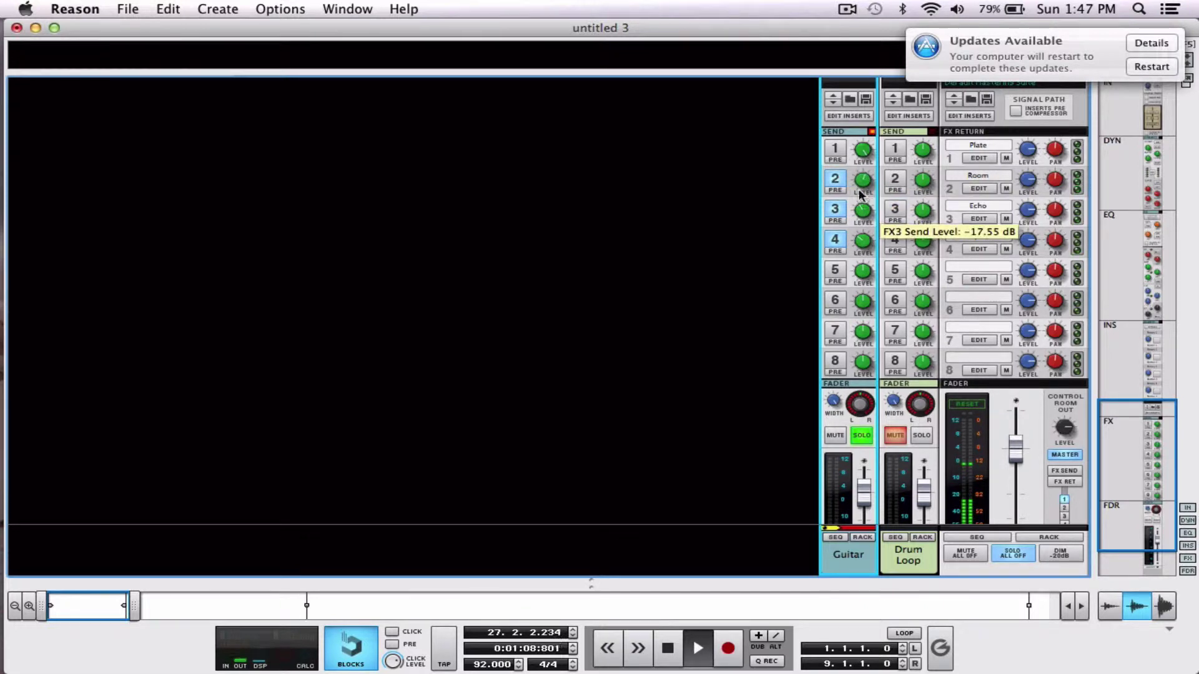
click(835, 152)
drag(862, 153, 863, 177)
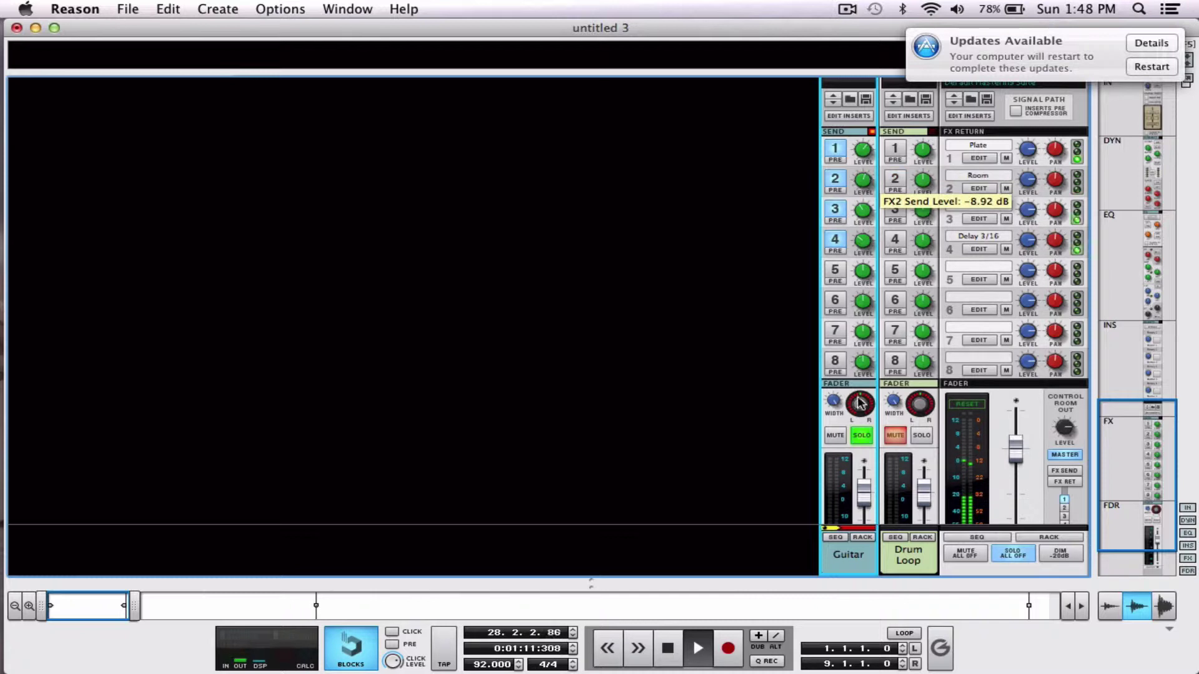
click(862, 436)
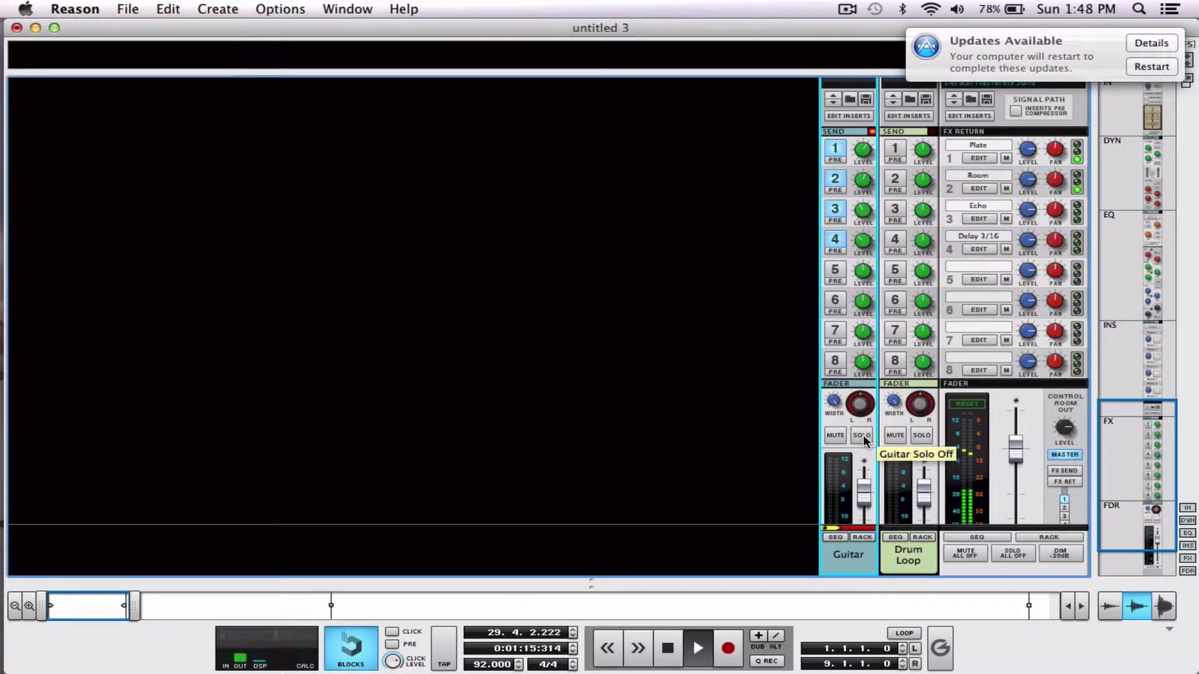
key(space)
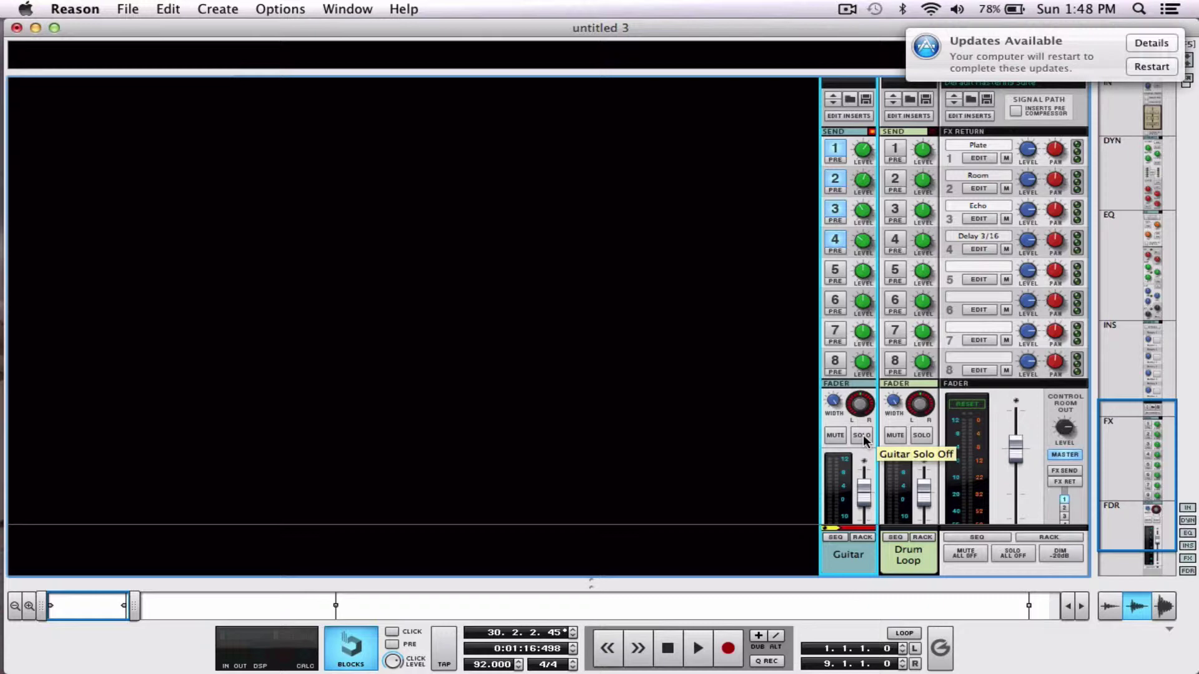
- In the rack, add an Alligator Filter Gate from Creative FX below the Master Section
key(F6)
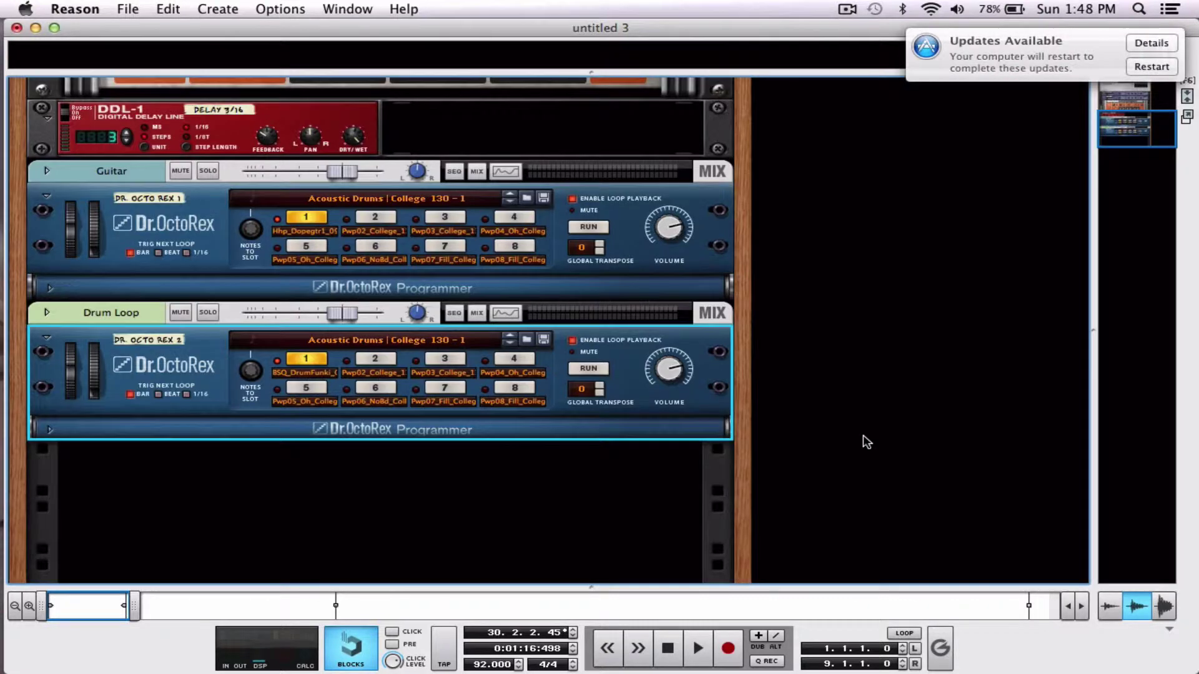
drag(1154, 142, 1156, 105)
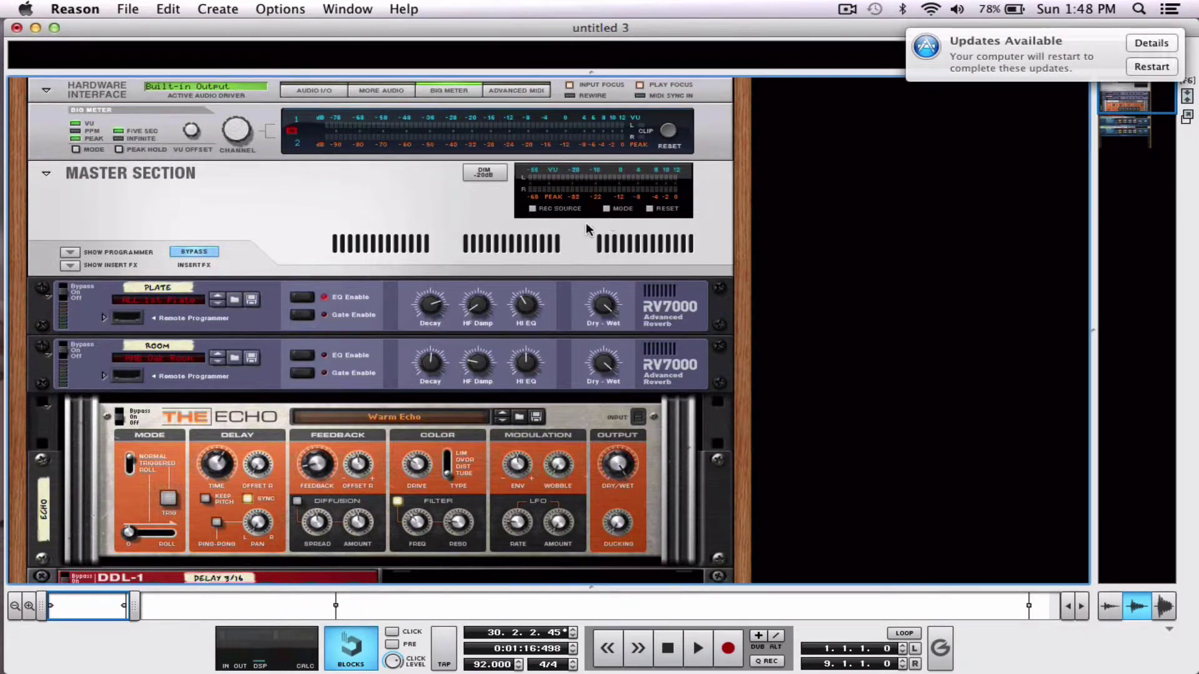
click(305, 221)
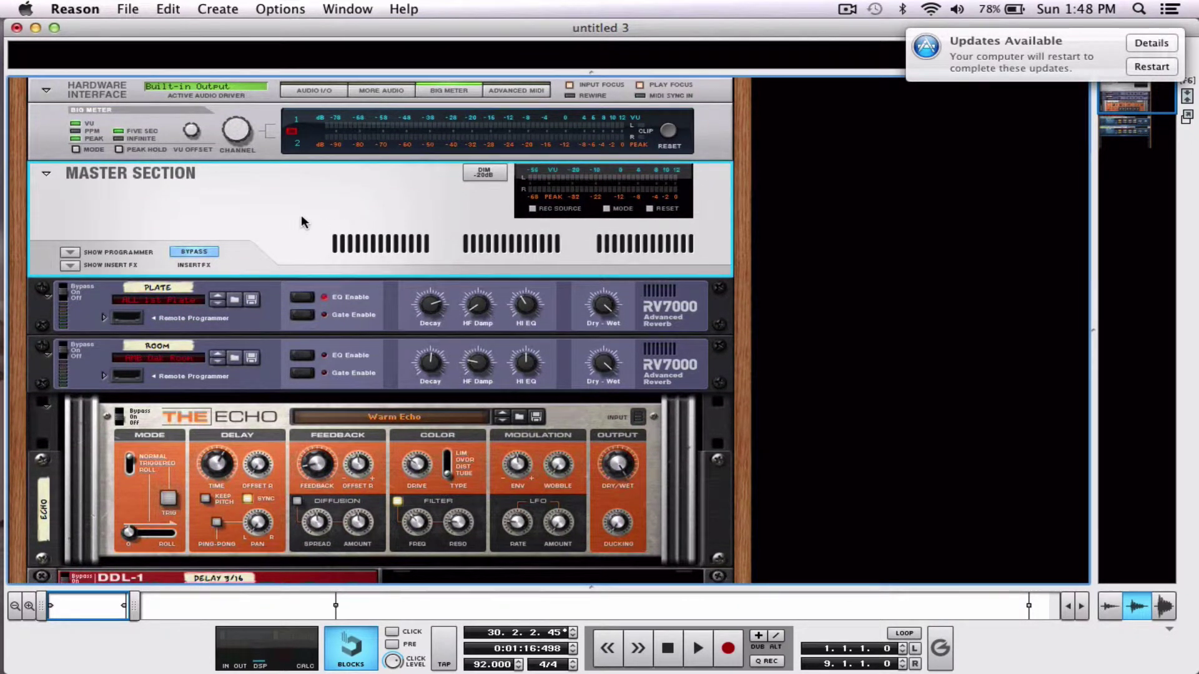
right_click(304, 221)
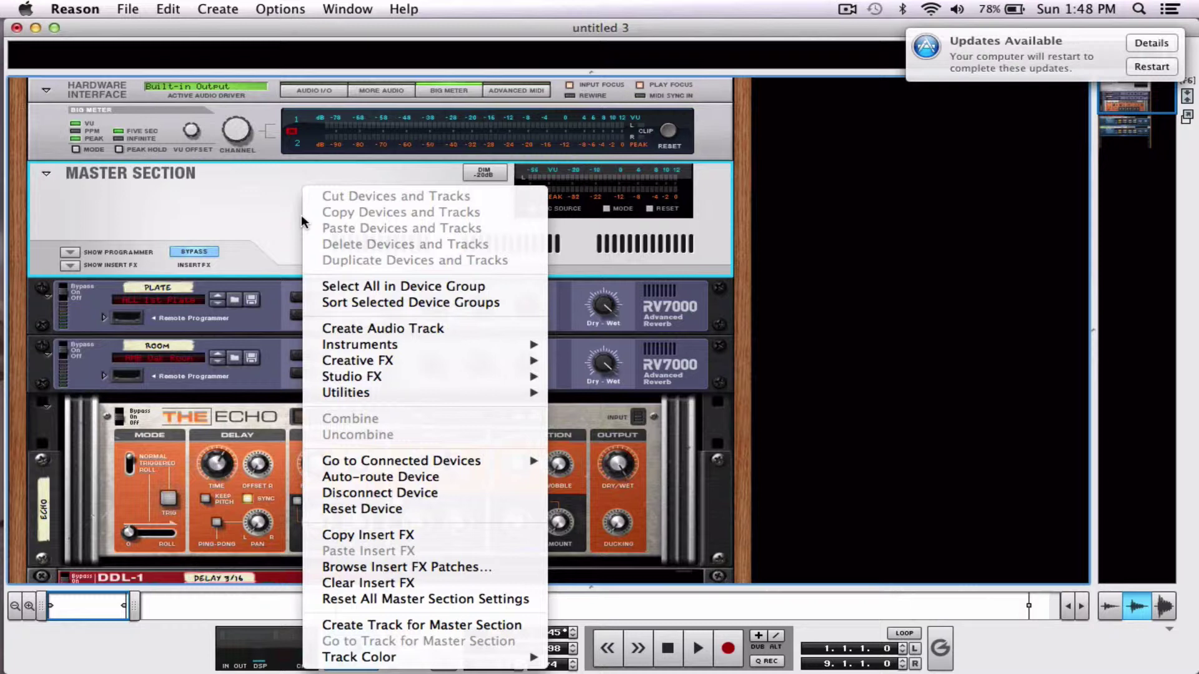
mouse_move(378, 363)
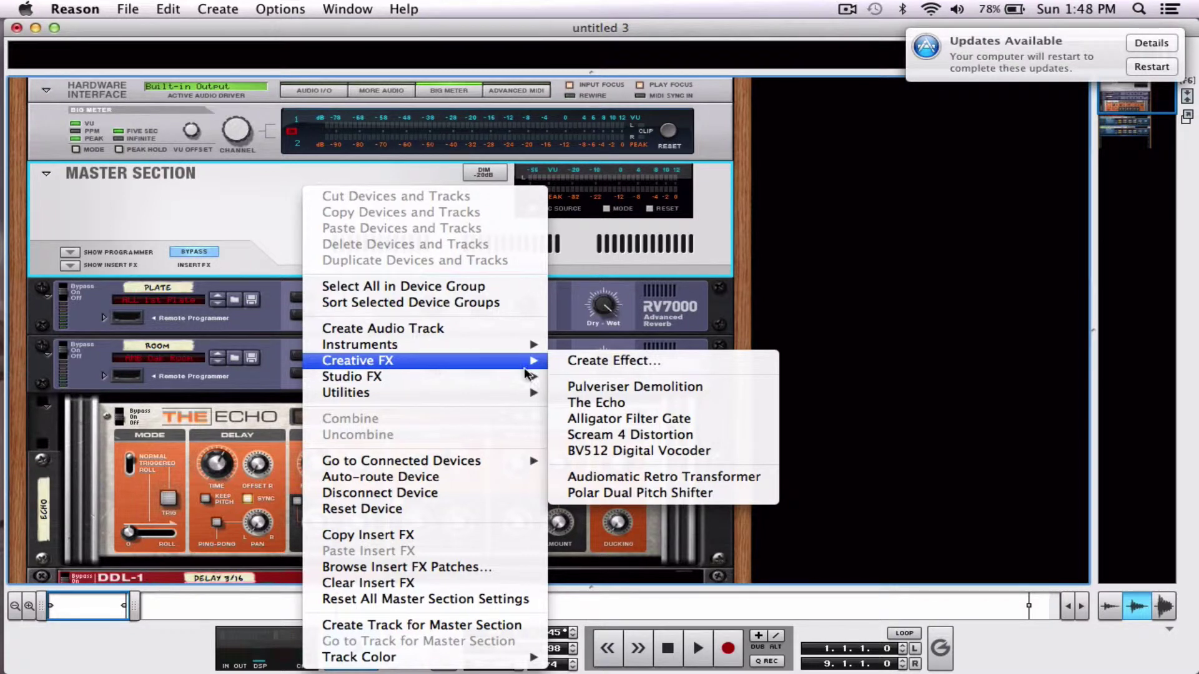
mouse_move(508, 374)
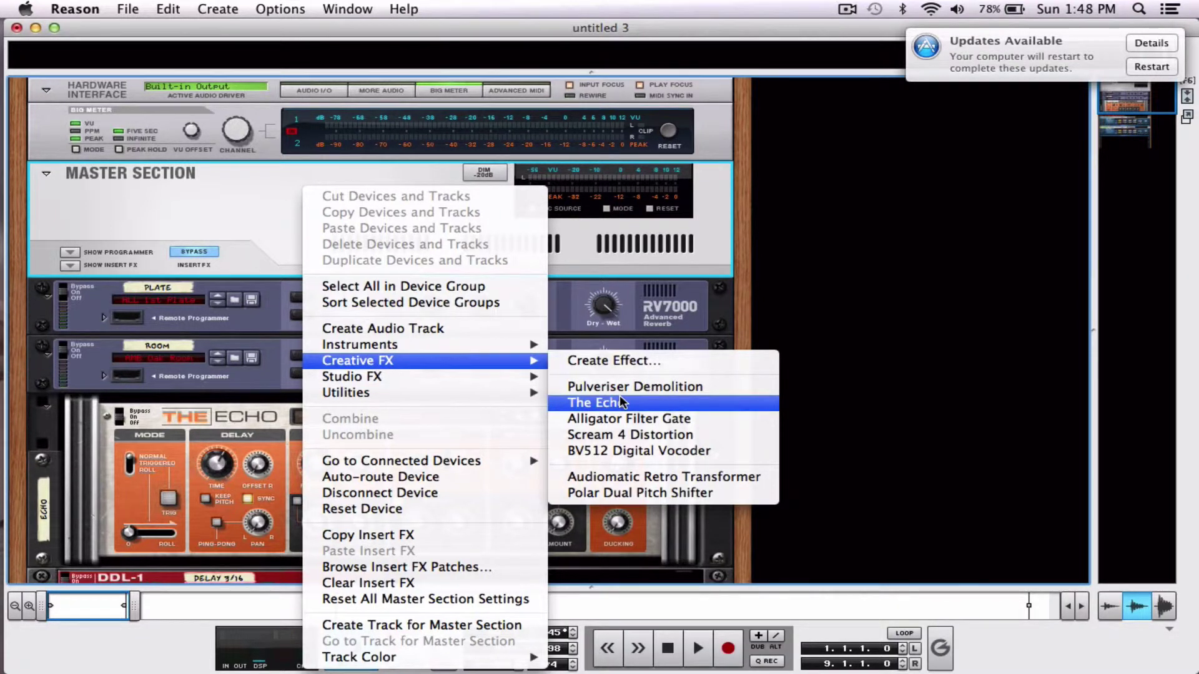
click(621, 416)
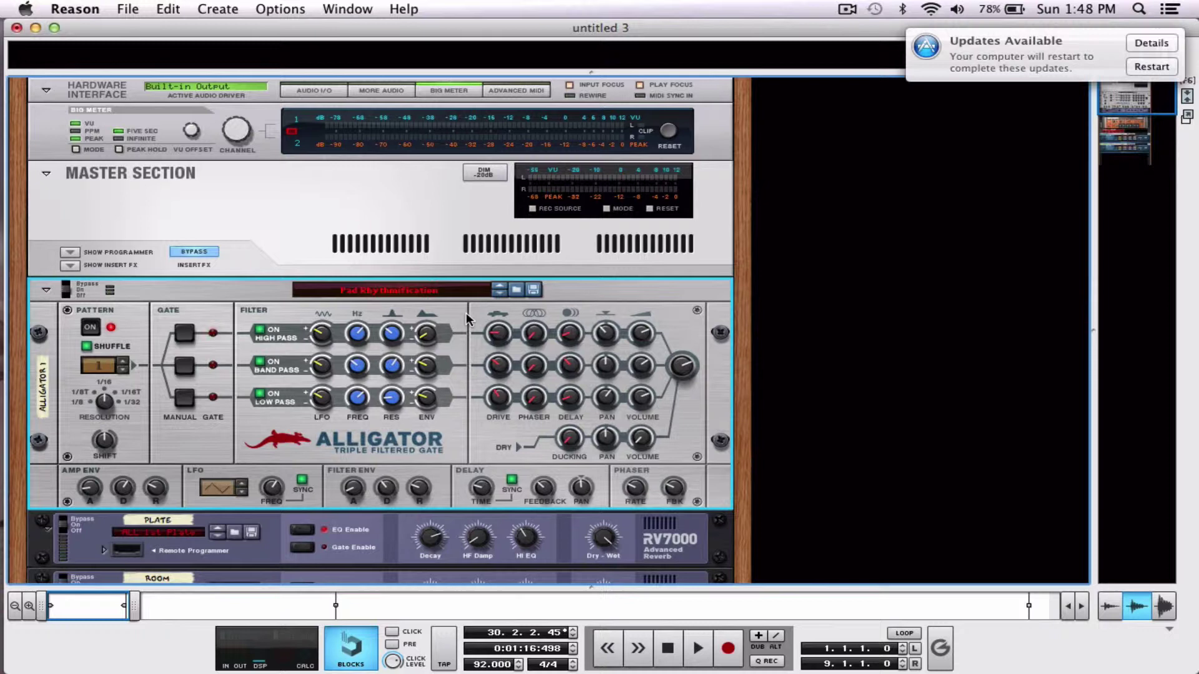
- Flip the rack to check Alligator 1's cables to FX send and return 5, then return to the mixer
key(Tab)
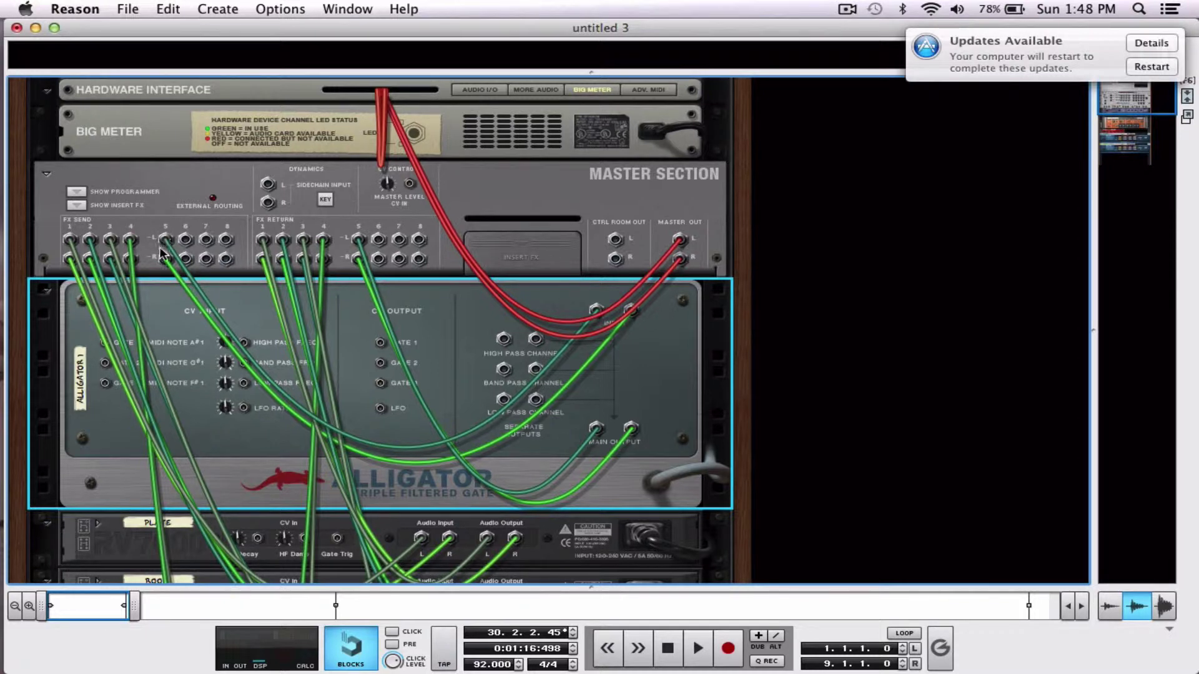
mouse_move(164, 263)
drag(596, 312, 597, 311)
drag(597, 434, 596, 434)
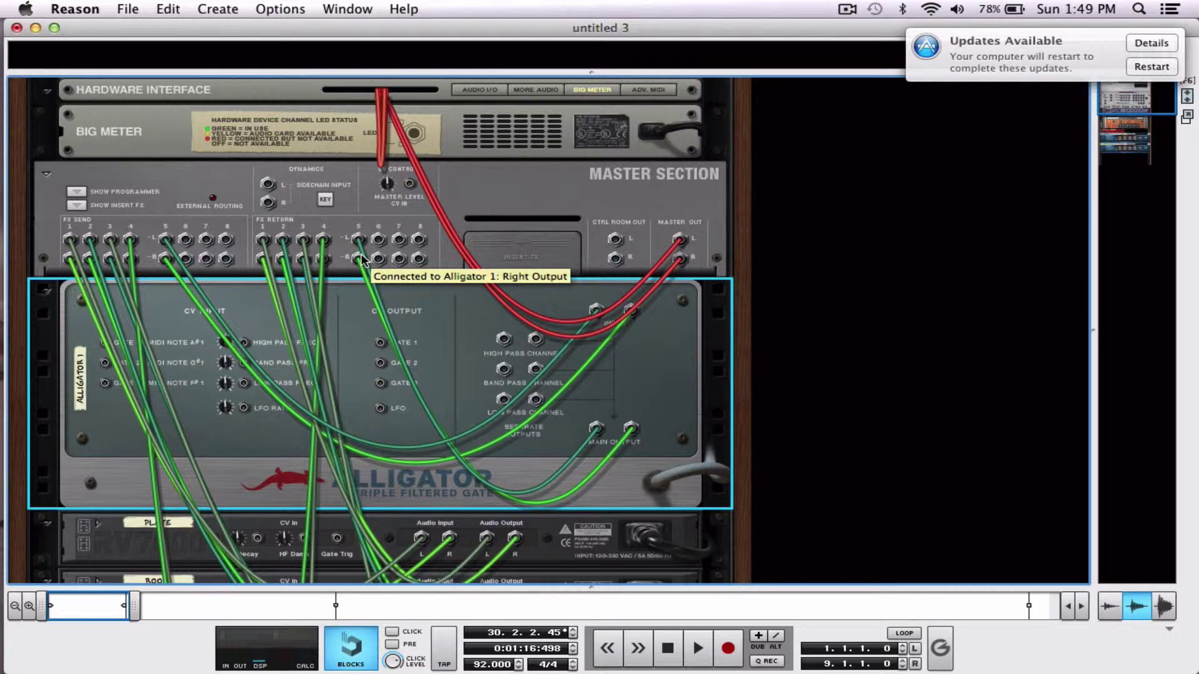
key(Tab)
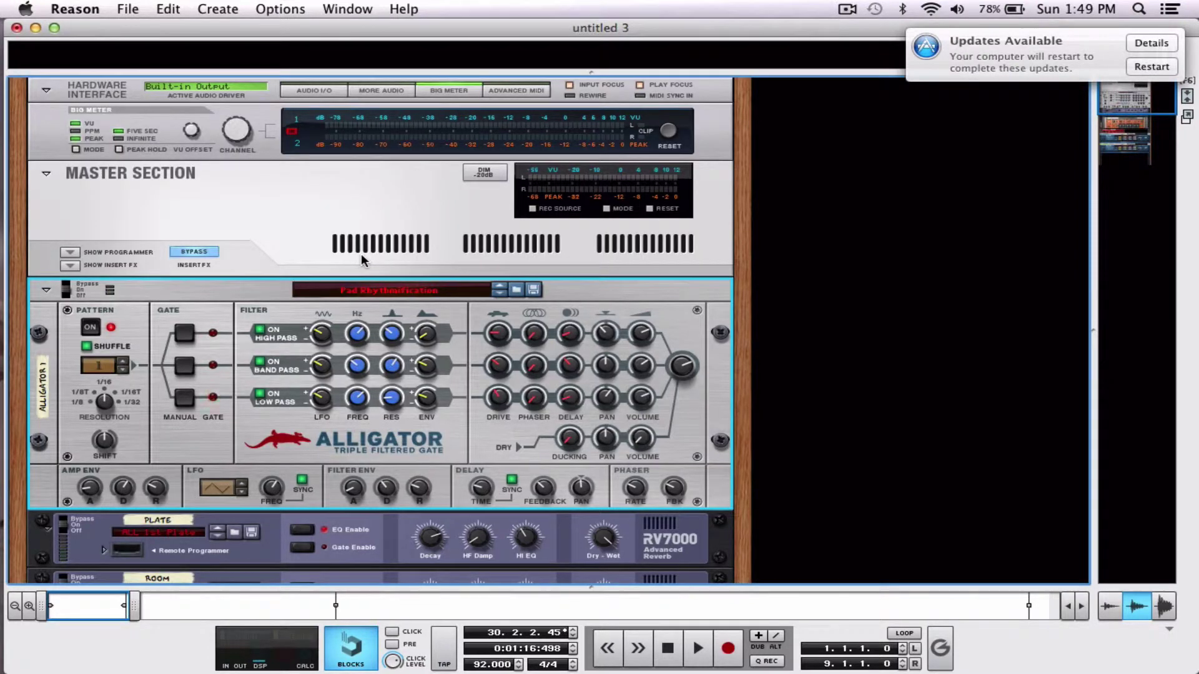
key(F5)
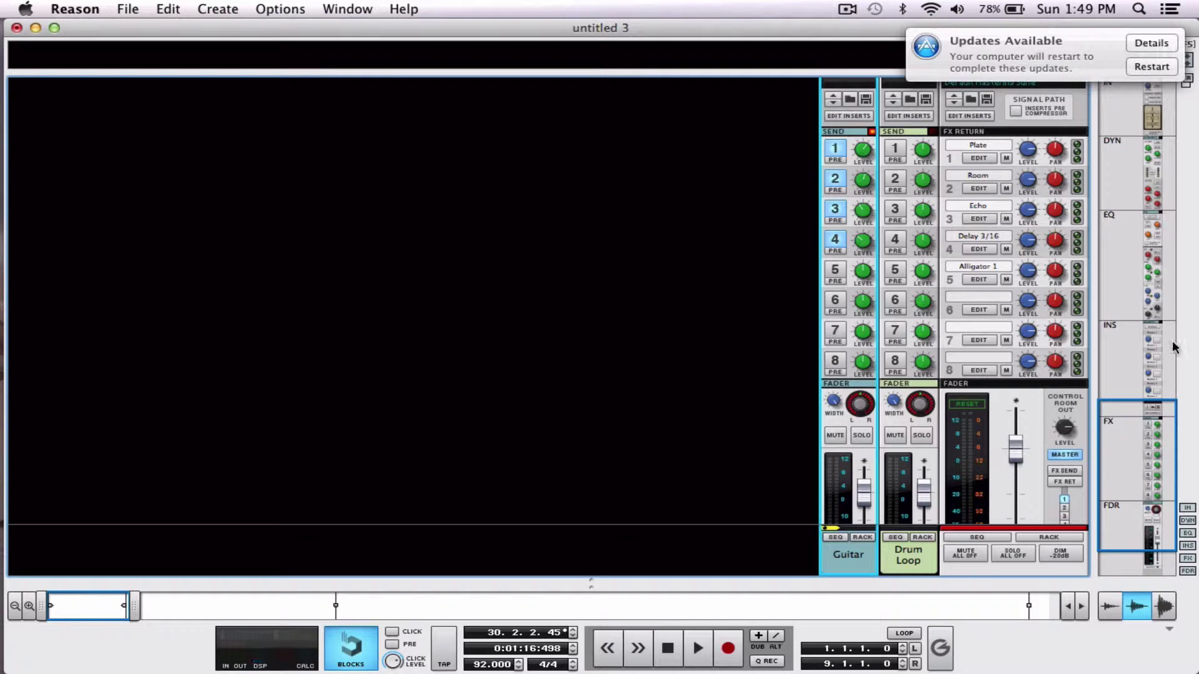
- While playing, enable Guitar send 5 to Alligator 1 and lower the Guitar fader to -5.08 dB
drag(1142, 451, 1143, 477)
key(space)
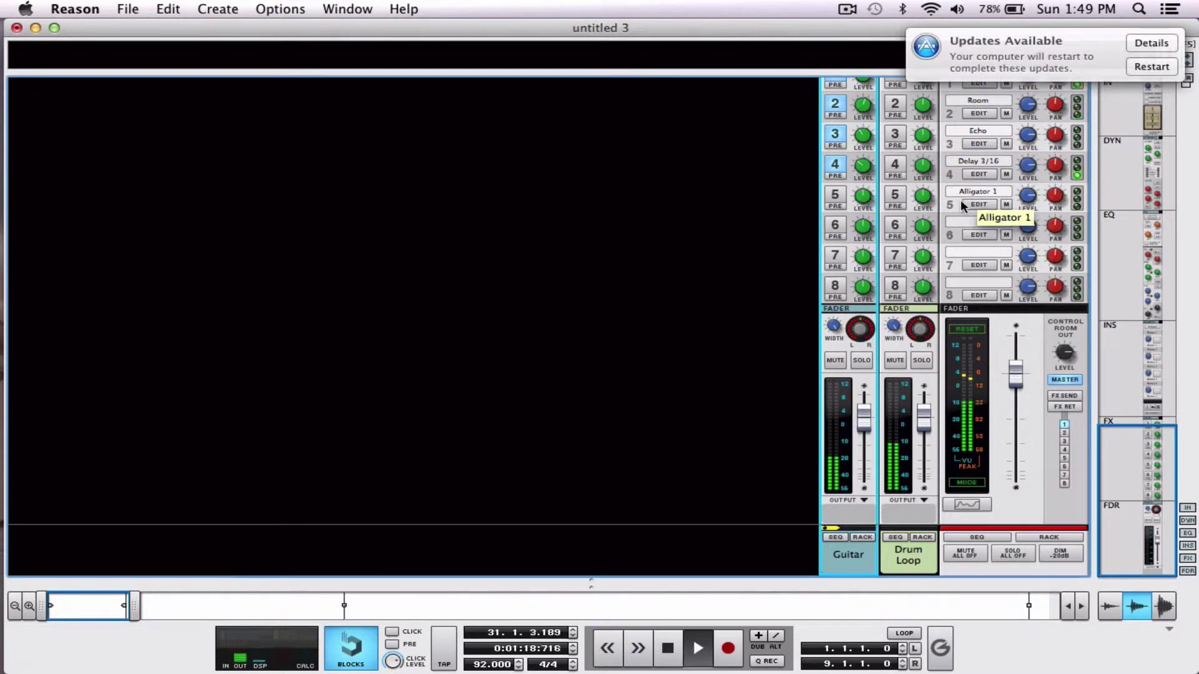
click(835, 196)
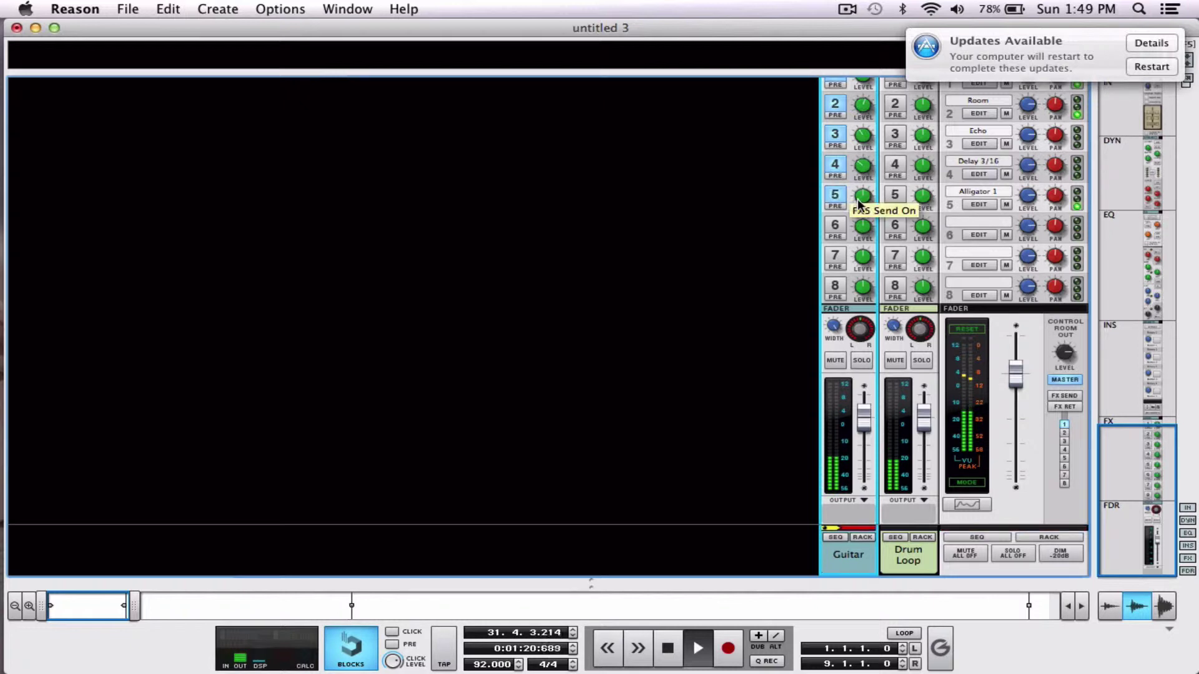
scroll(861, 201, up, 5)
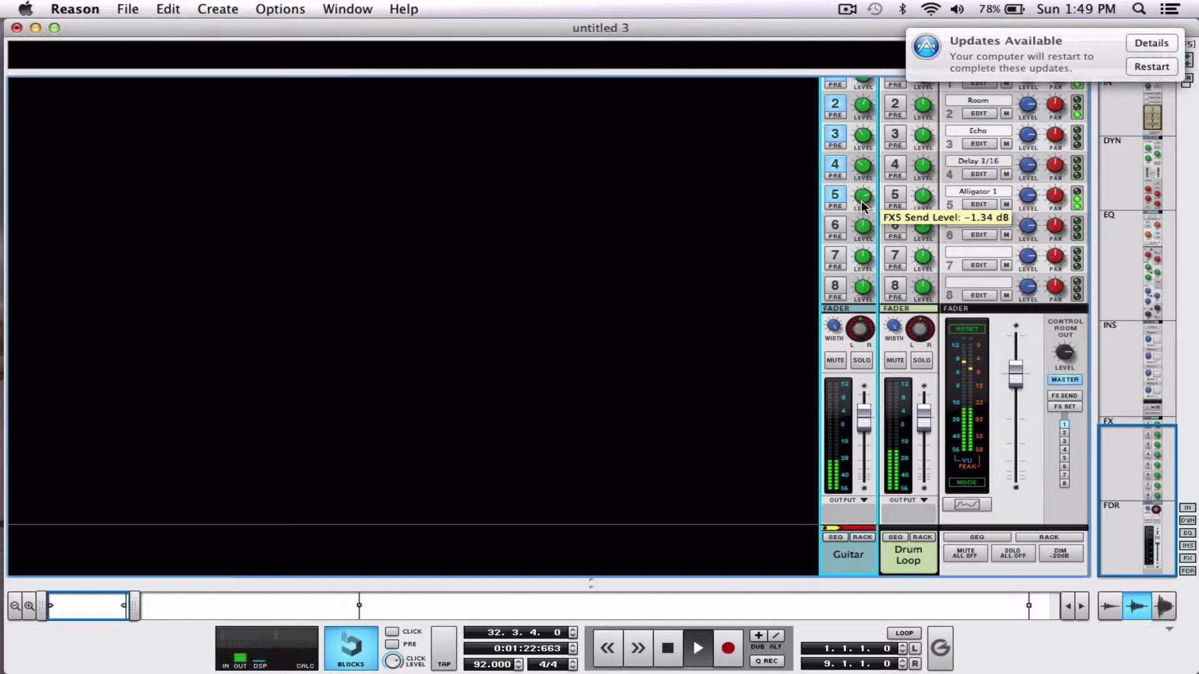
scroll(862, 202, up, 3)
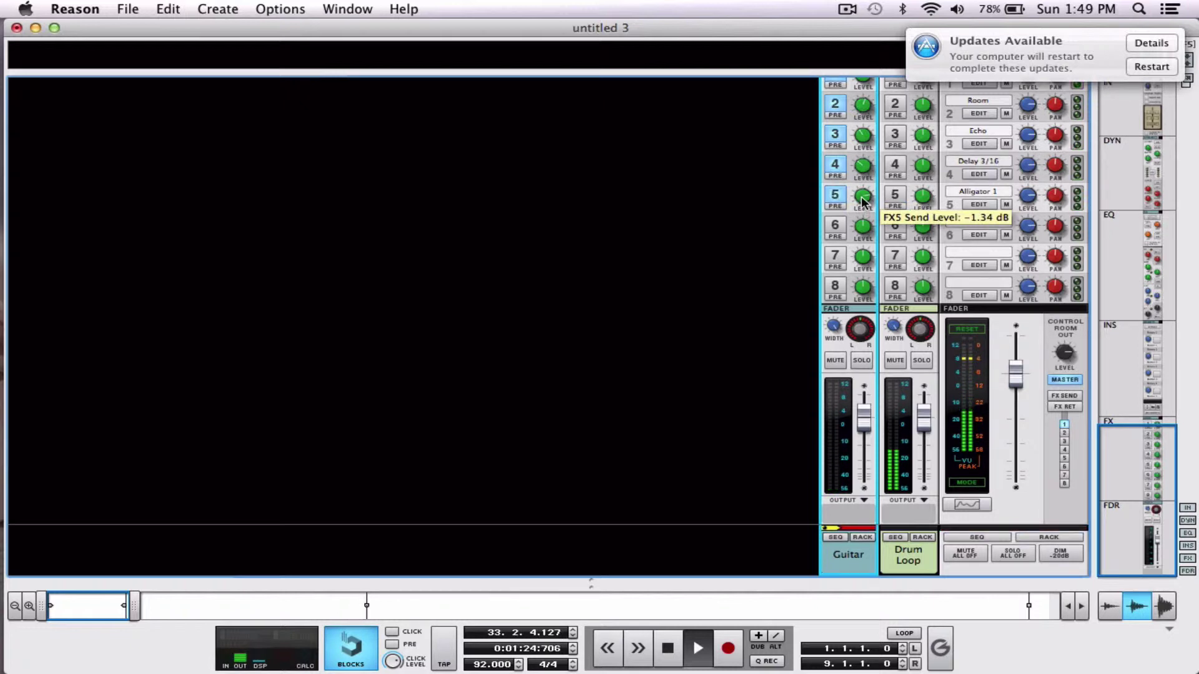
scroll(862, 197, down, 3)
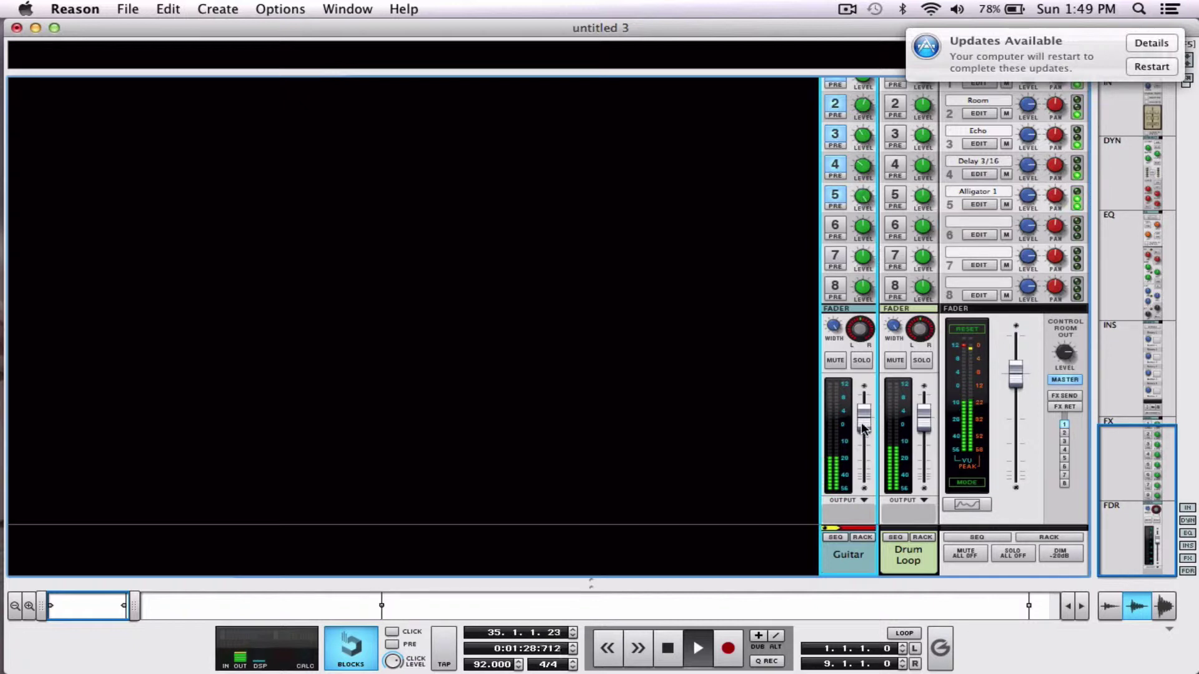
mouse_move(865, 422)
drag(866, 422, 865, 432)
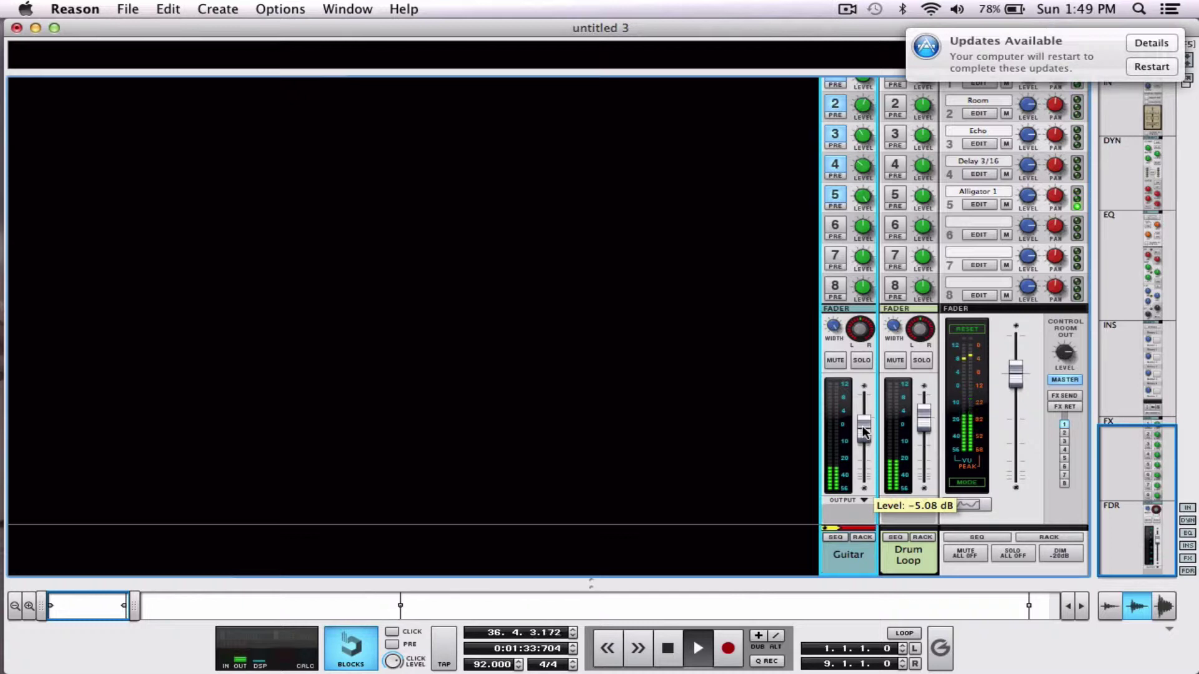
key(space)
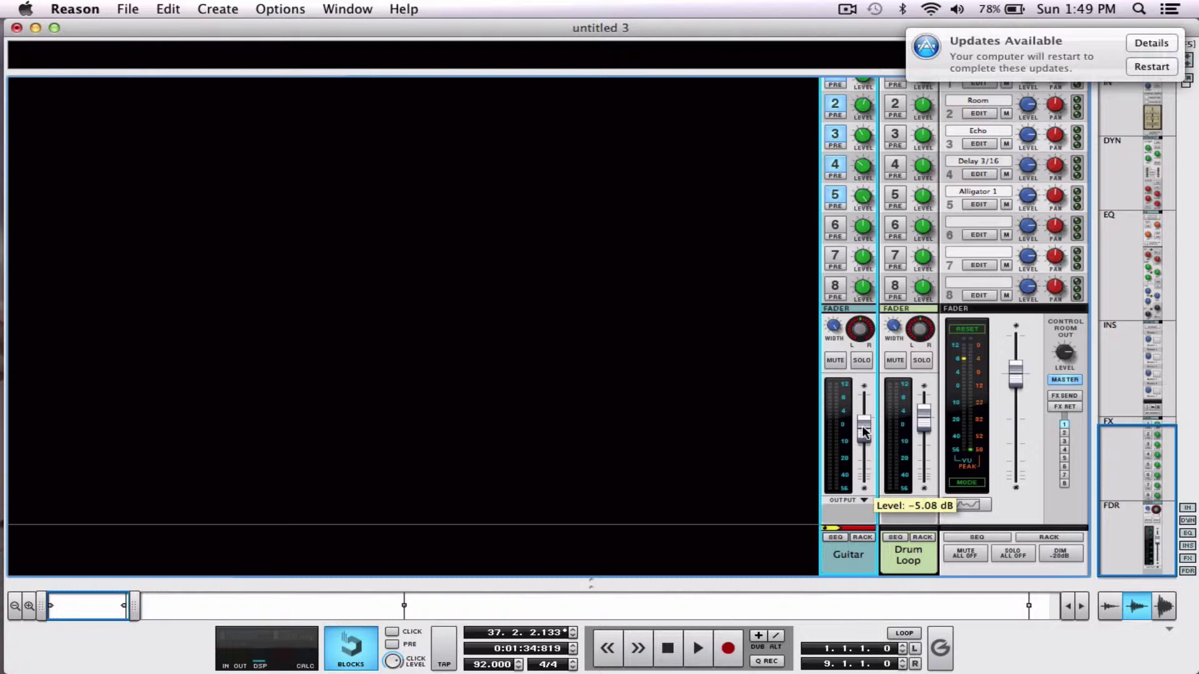
- On the rear of the rack, add The Echo from Creative FX under Alligator 1
key(F6)
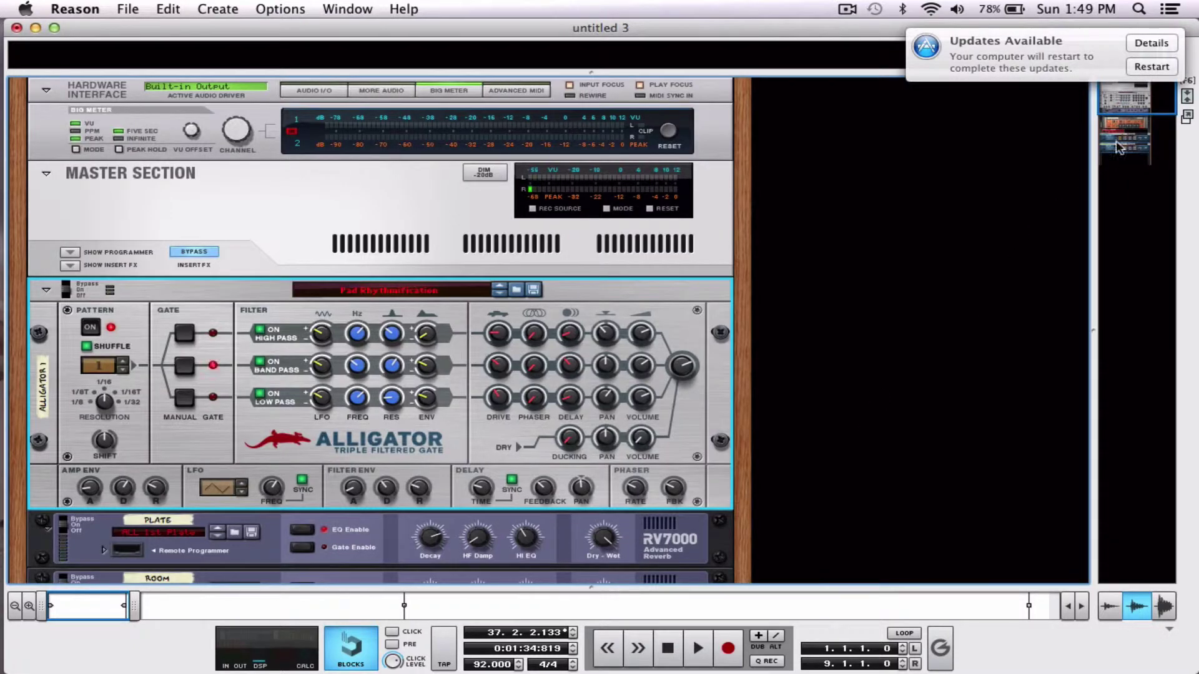
scroll(1118, 113, down, 3)
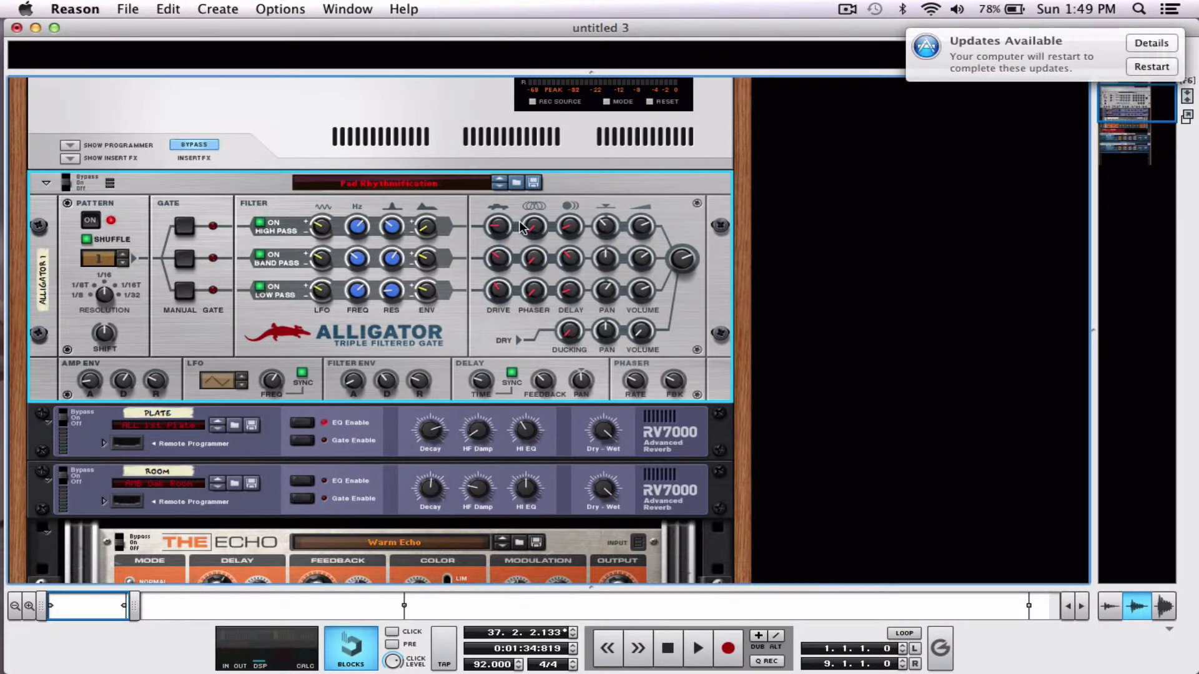
key(Tab)
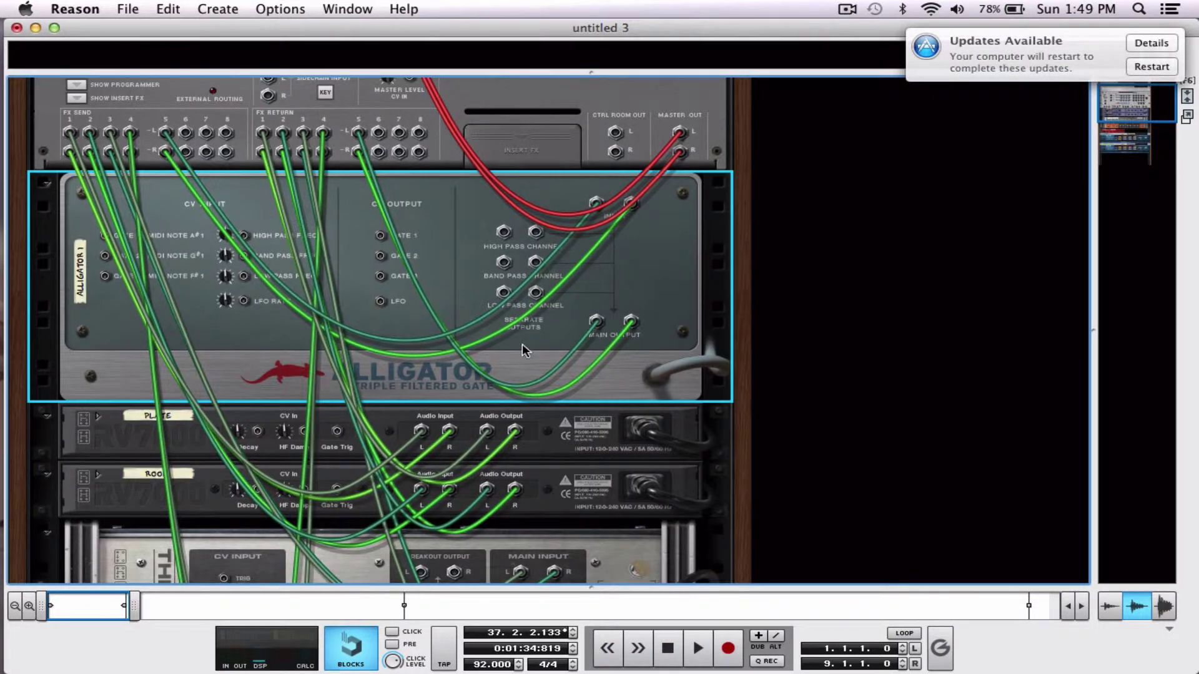
right_click(523, 350)
mouse_move(573, 411)
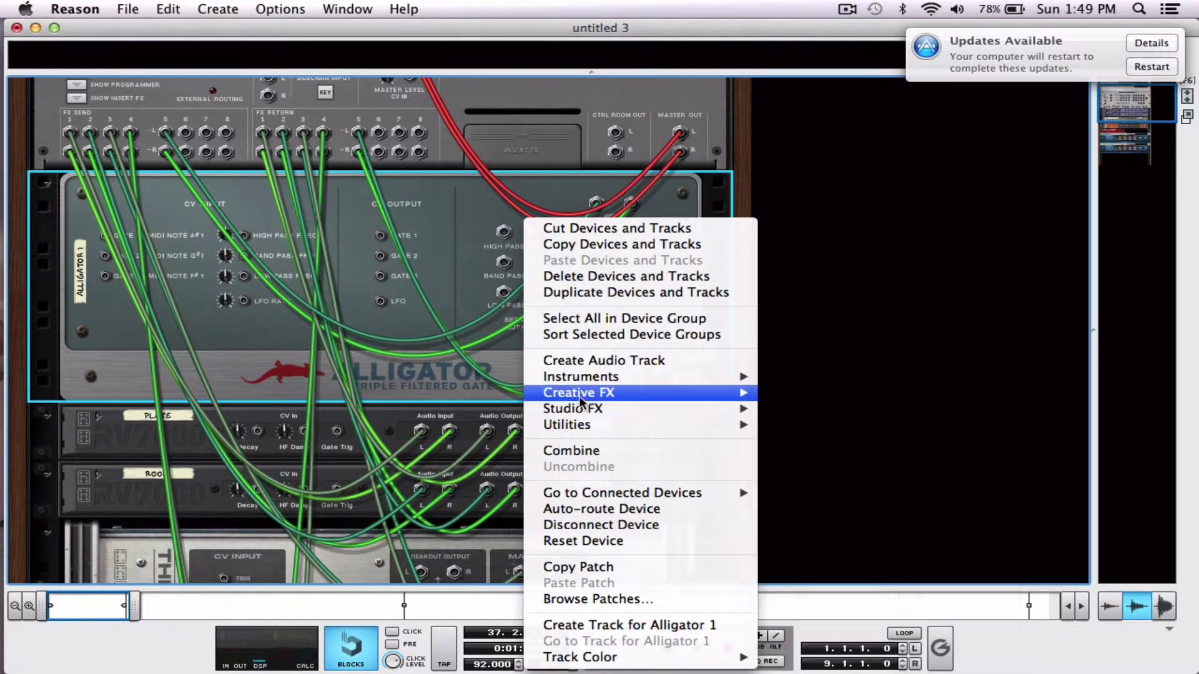
mouse_move(600, 393)
click(795, 442)
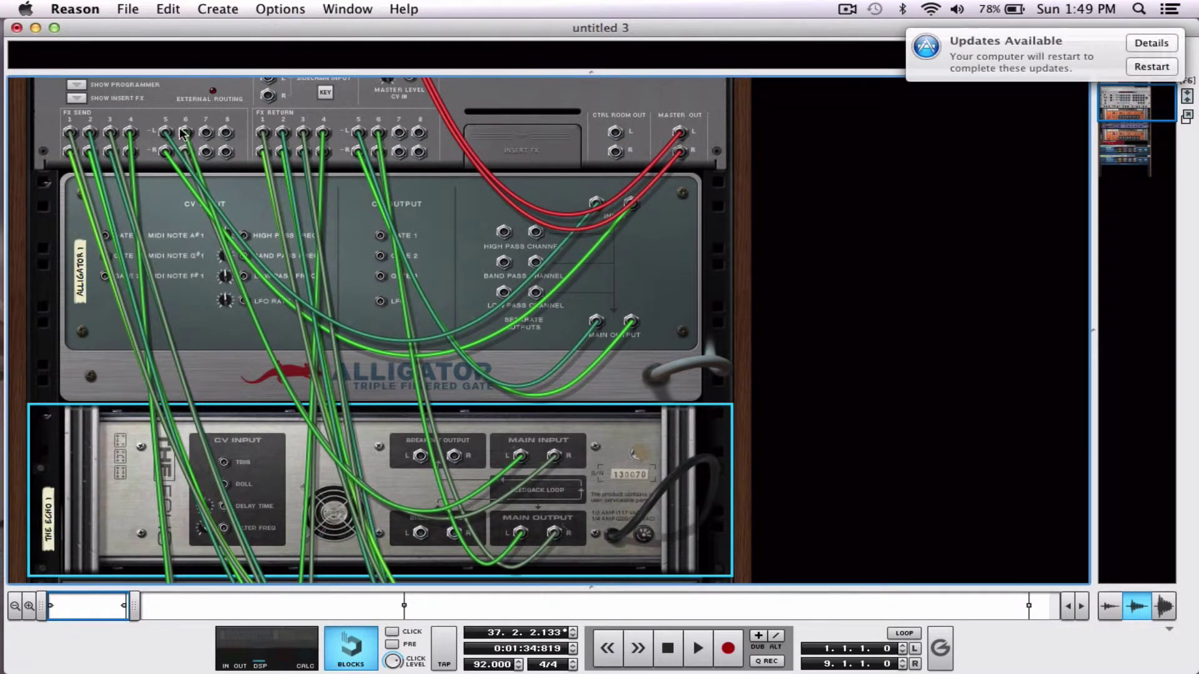
- Patch Alligator's left and right main outputs into The Echo's input and run The Echo's output toward FX return 5
drag(186, 134, 207, 188)
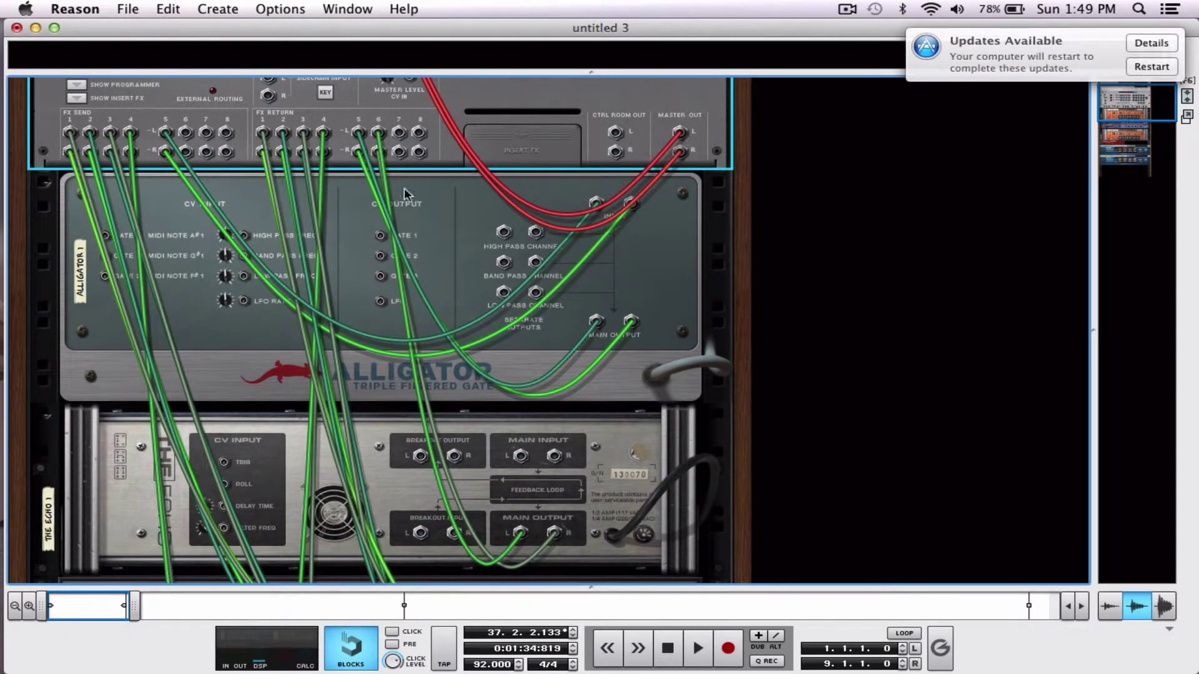
drag(596, 322, 520, 456)
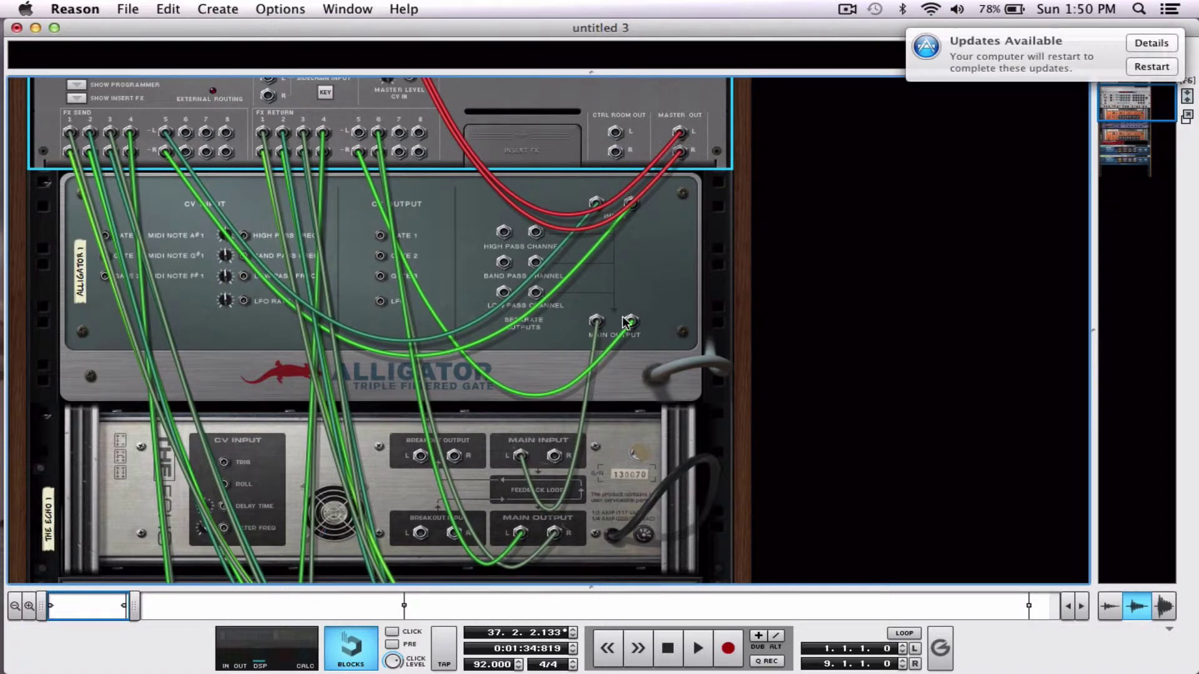
drag(631, 322, 554, 455)
click(525, 523)
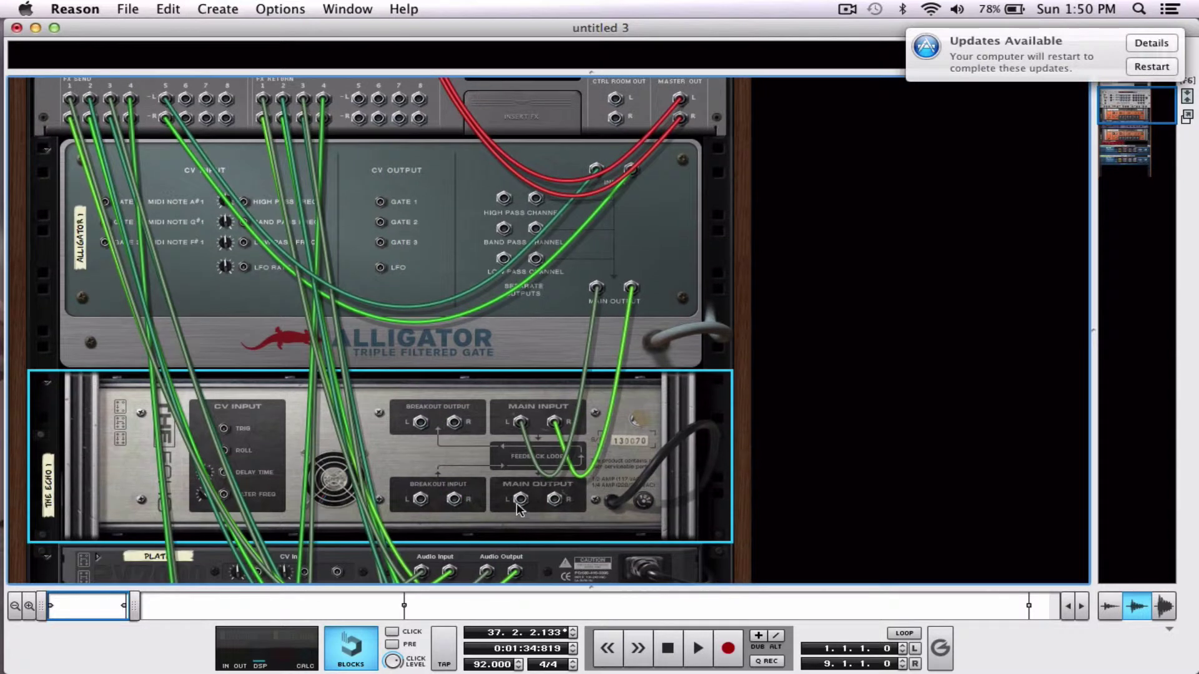
drag(520, 499, 360, 184)
- Replay from the start, set Guitar send 5 to -6.14 dB and the Guitar fader to -1.46 dB
key(Tab)
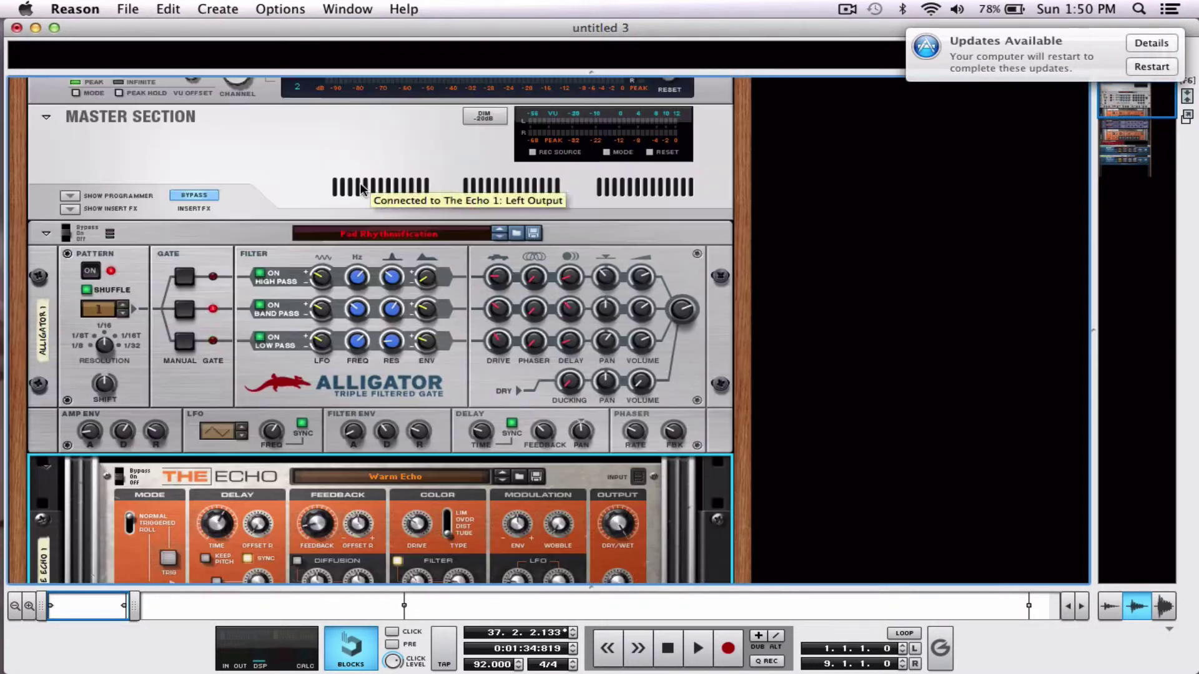
click(667, 648)
key(space)
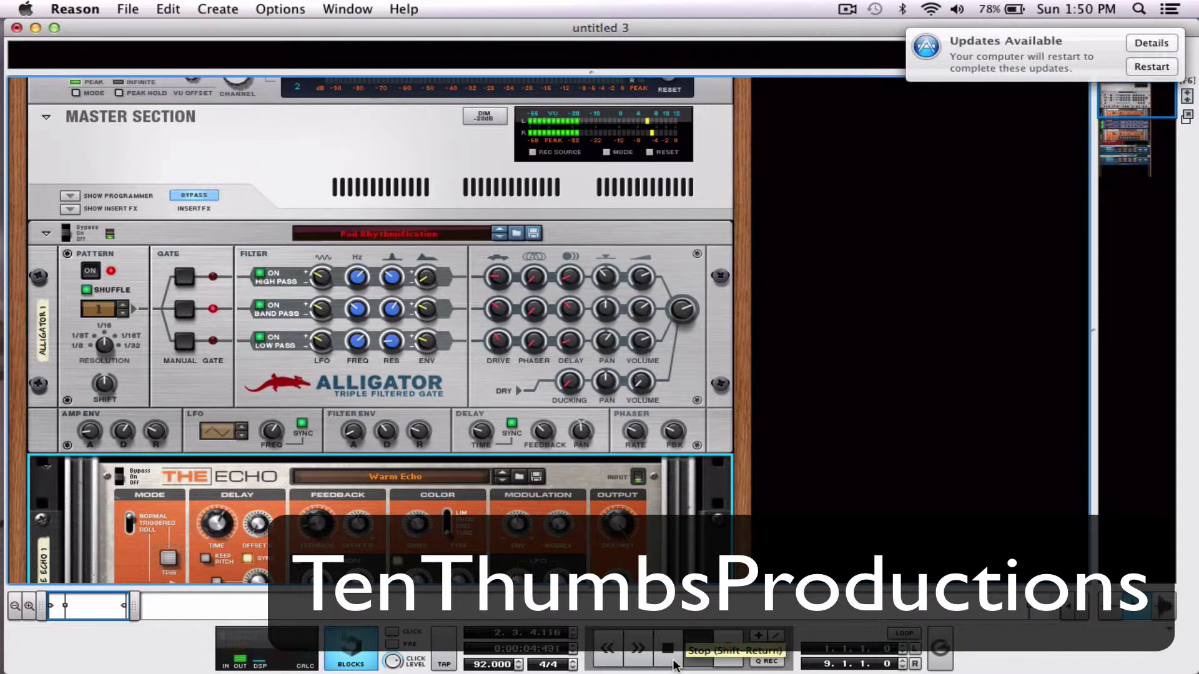
key(F5)
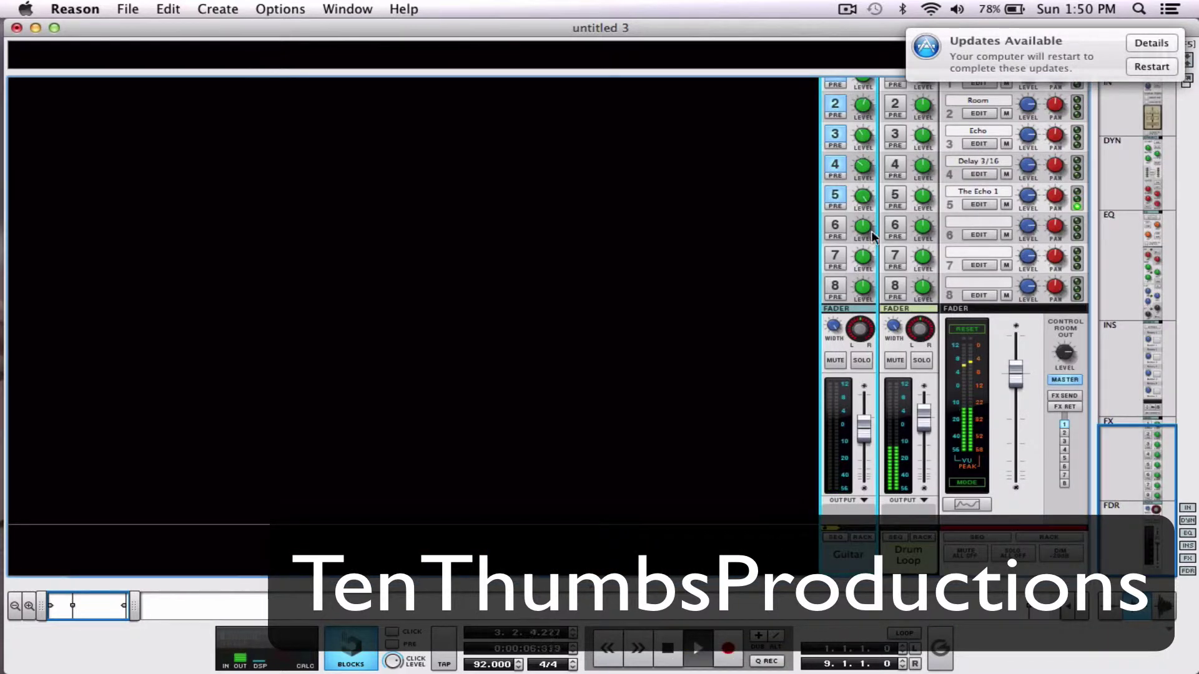
drag(863, 200, 864, 226)
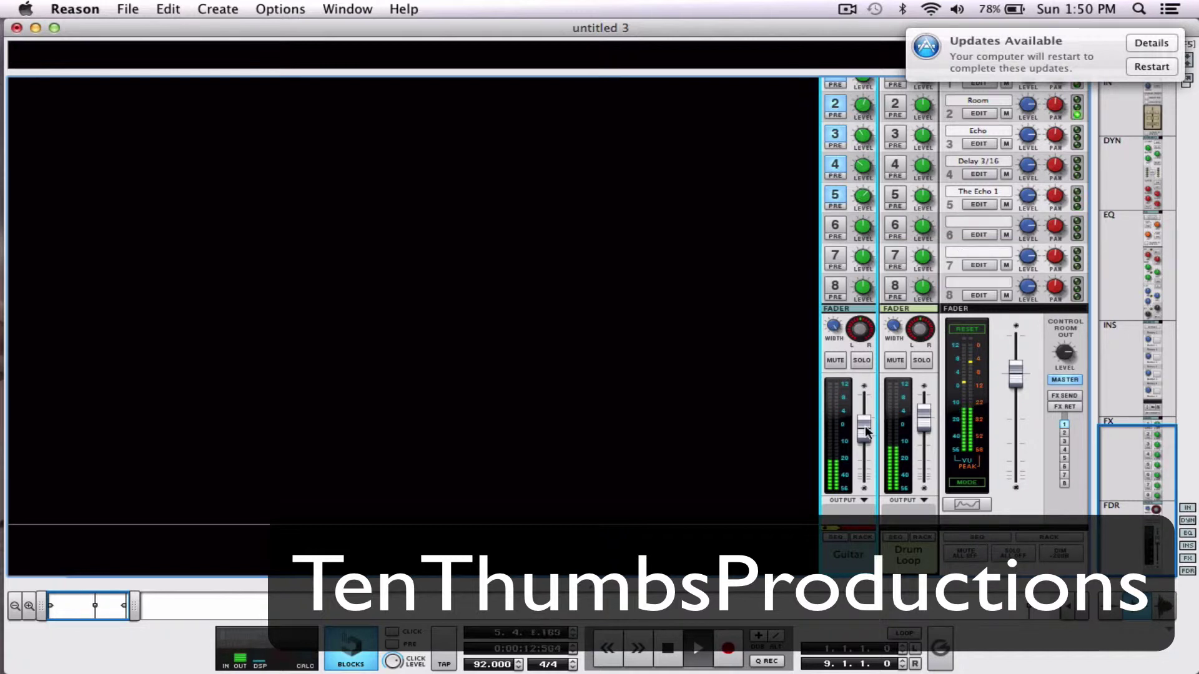
mouse_move(864, 428)
drag(864, 428, 864, 422)
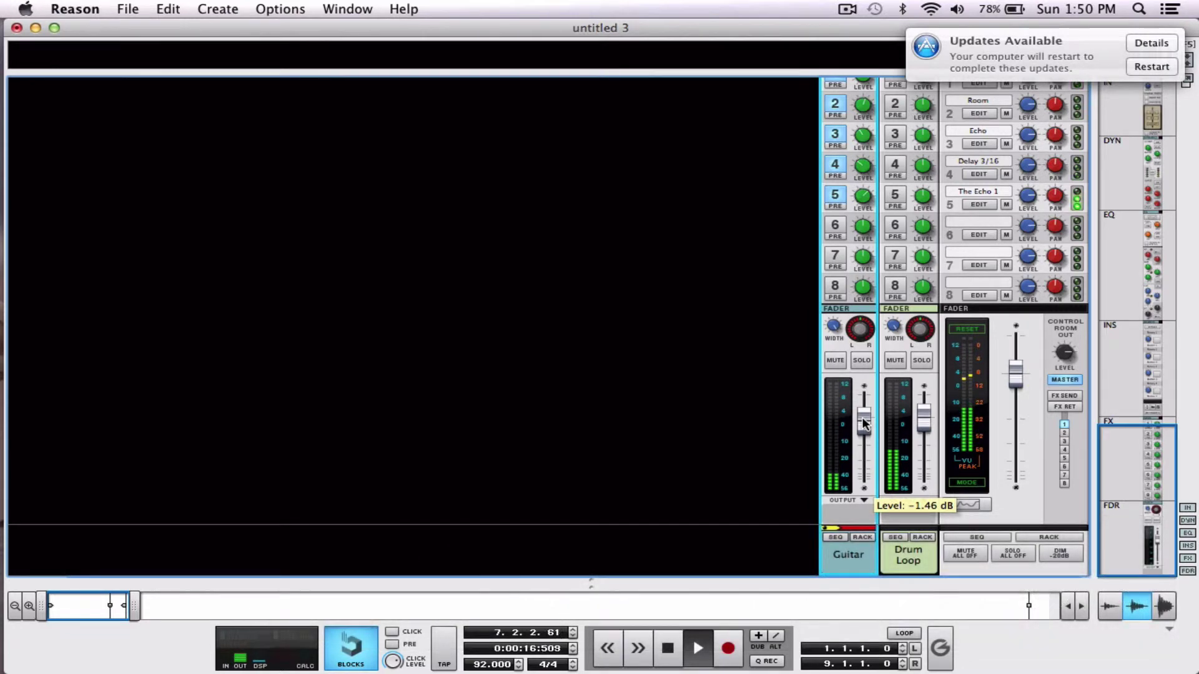
key(space)
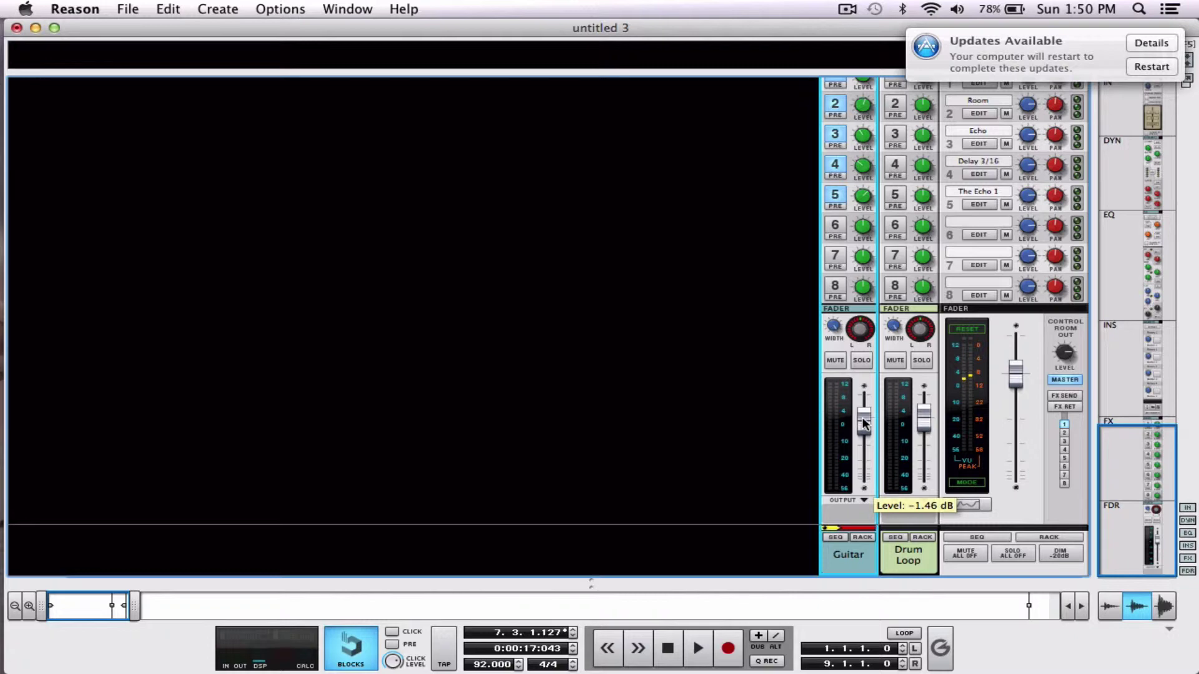
- Select the Master Section in the rack, then view the mixer scrolled up to the sends and FX returns
key(F6)
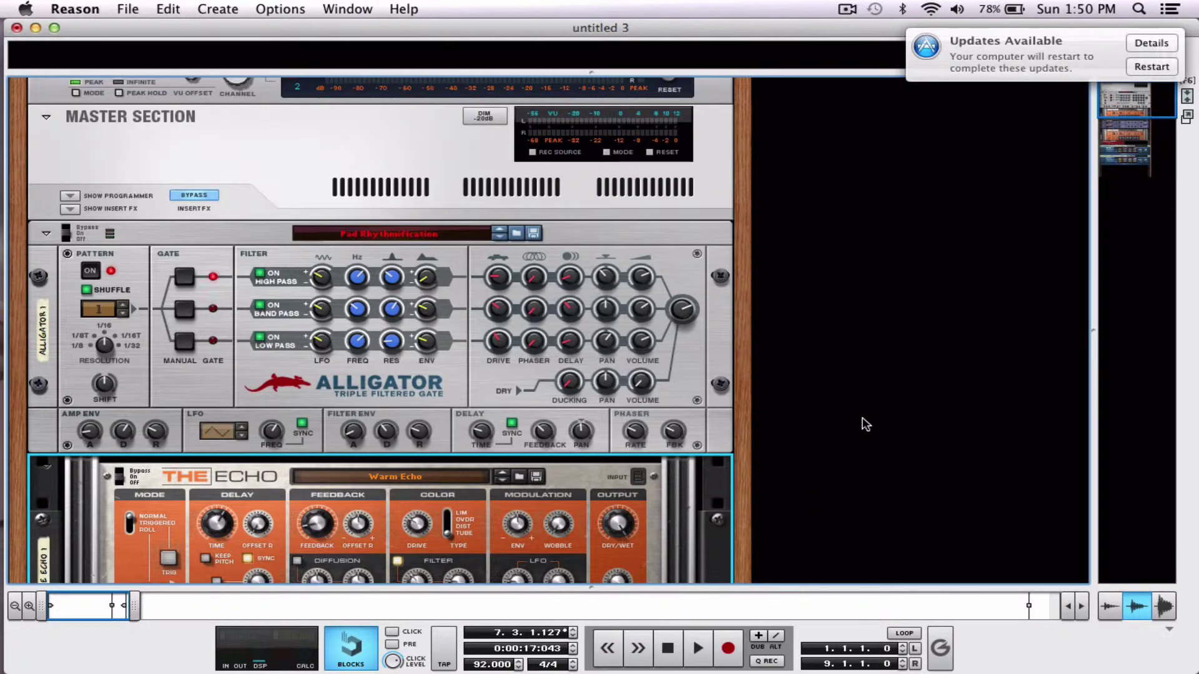
click(295, 190)
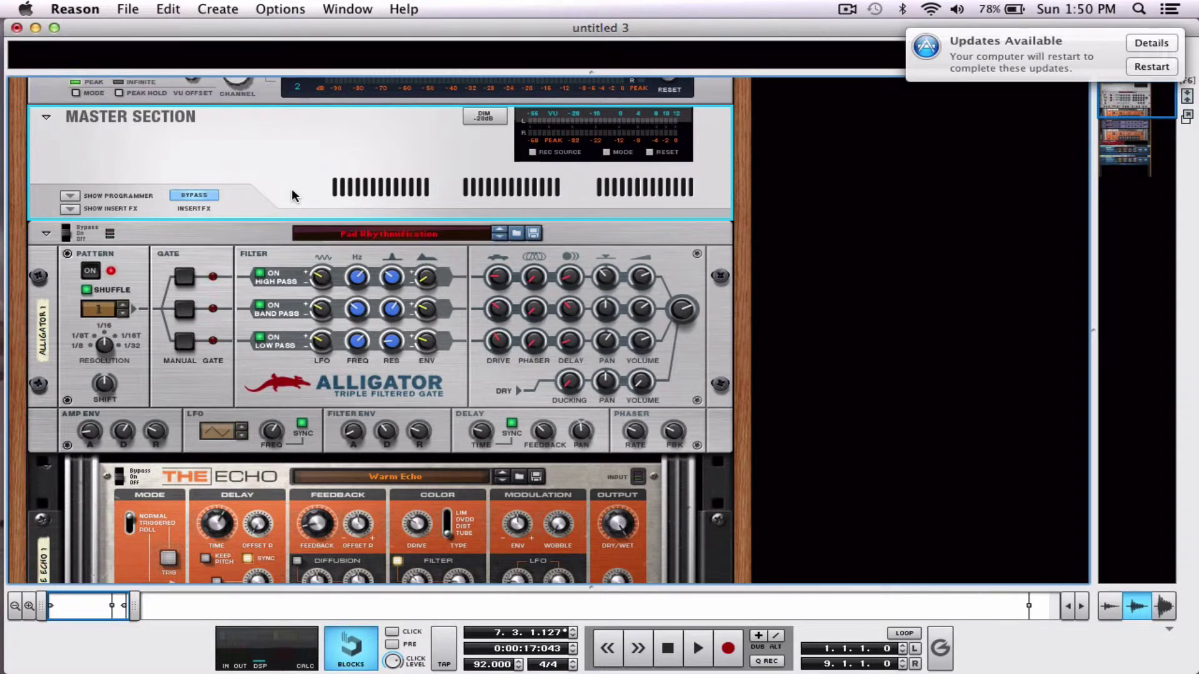
key(F5)
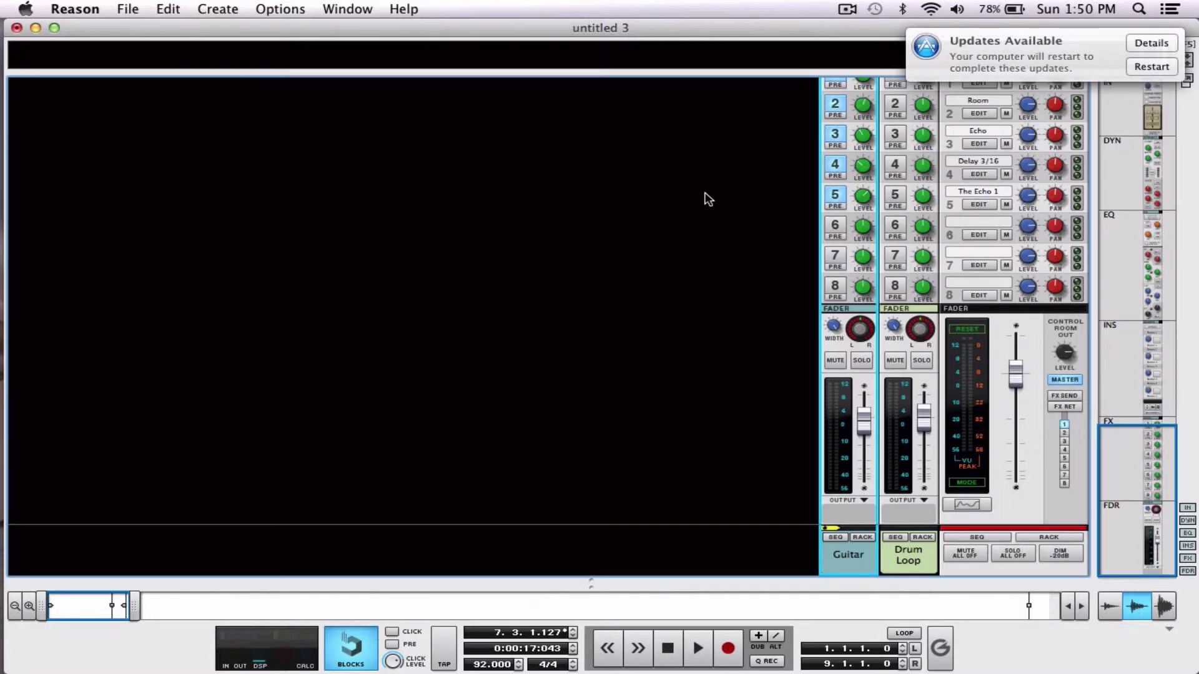
drag(1134, 431, 1133, 406)
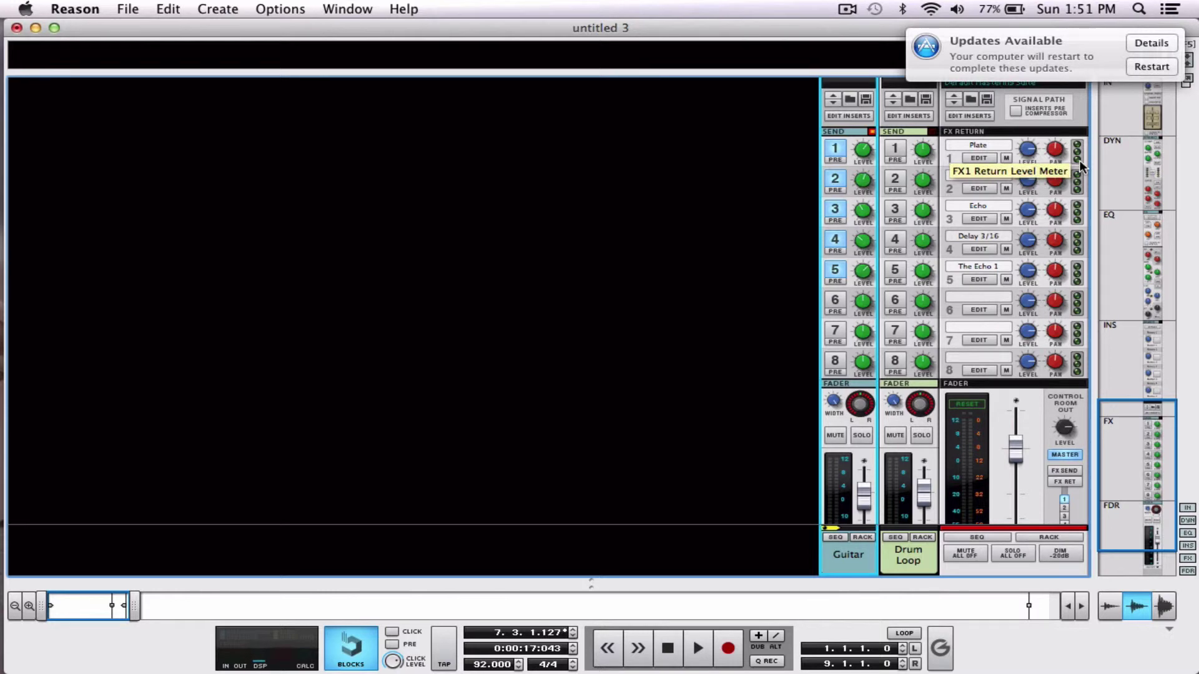
- Play the song, turn off Guitar sends 1, 2 and 3, then replay it with only sends 4 and 5
key(space)
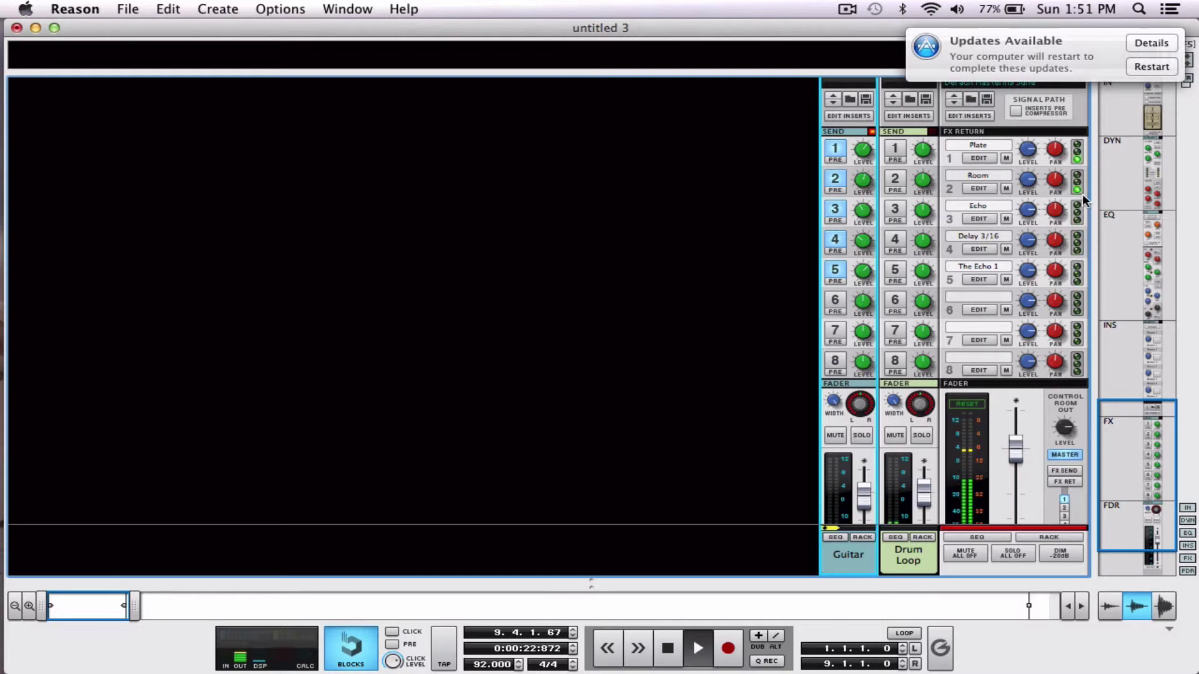
key(space)
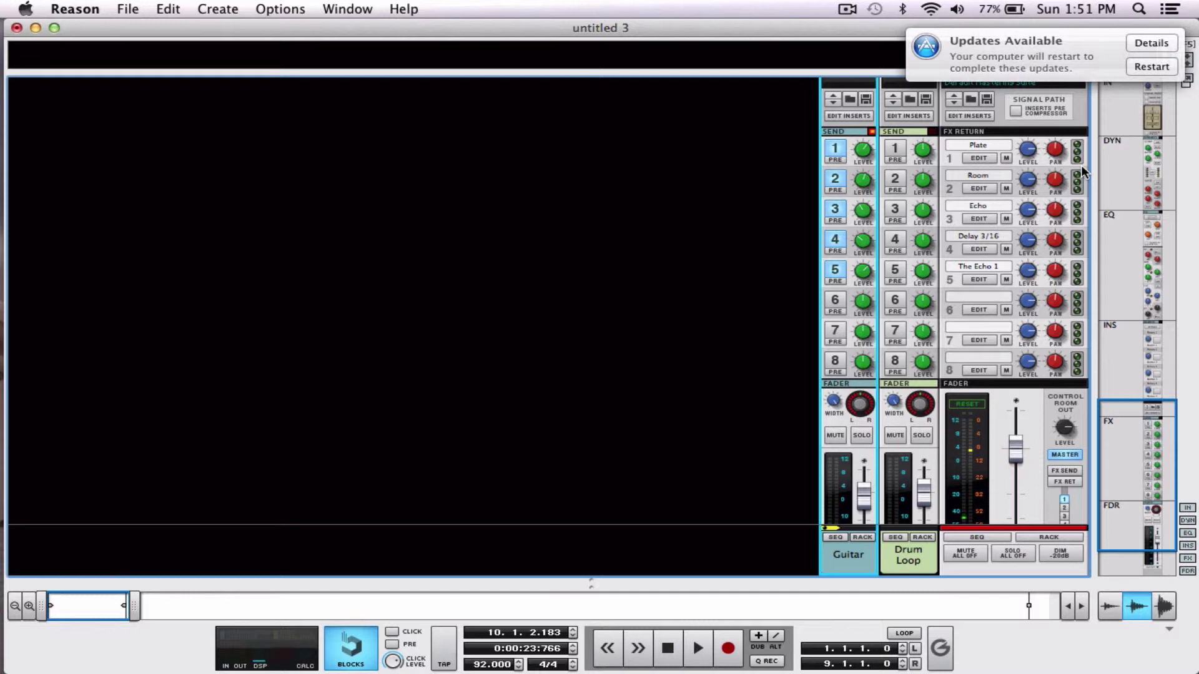
click(835, 151)
click(836, 182)
click(837, 211)
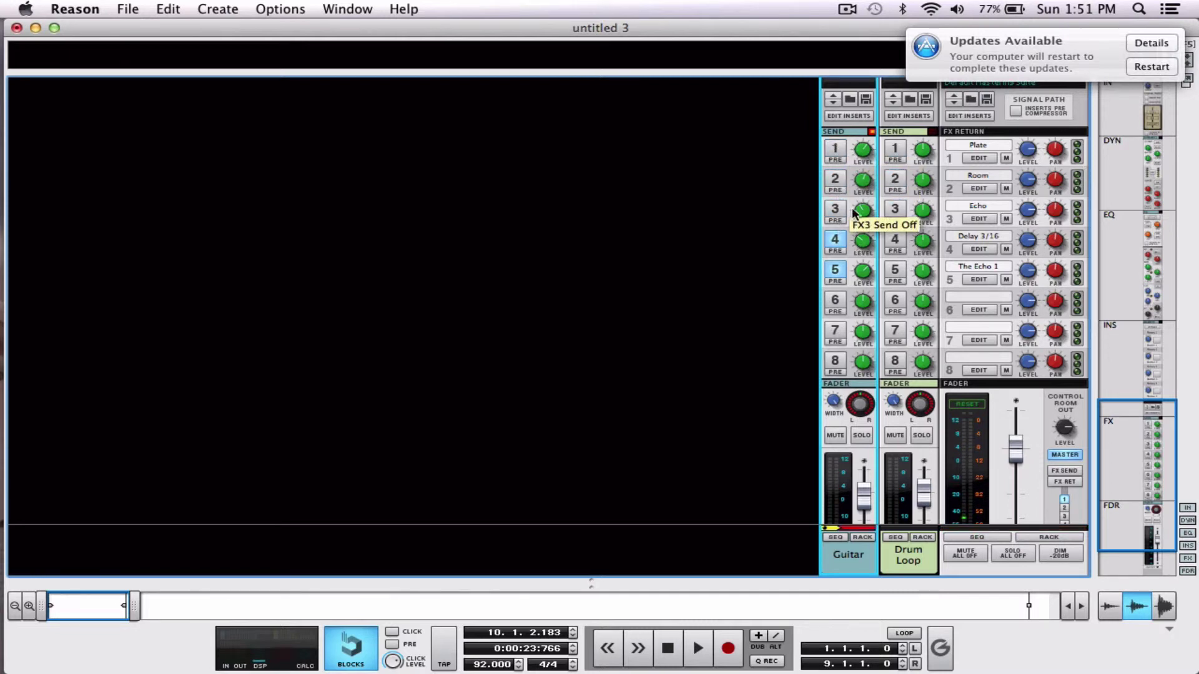
key(space)
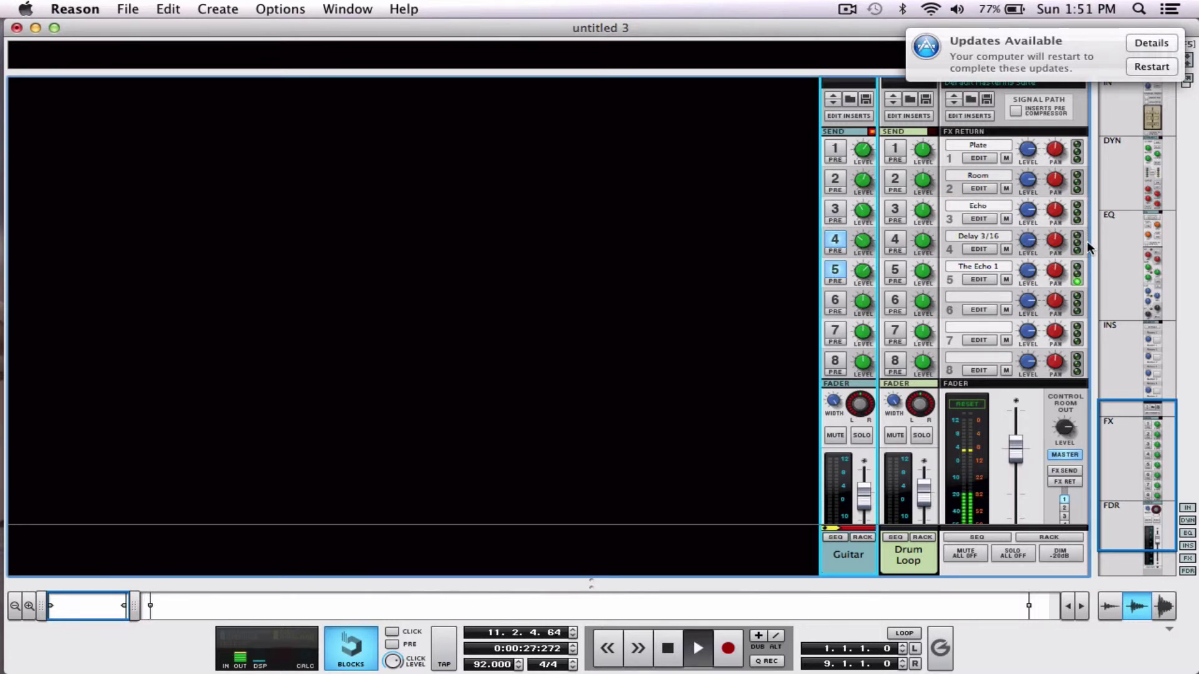
key(space)
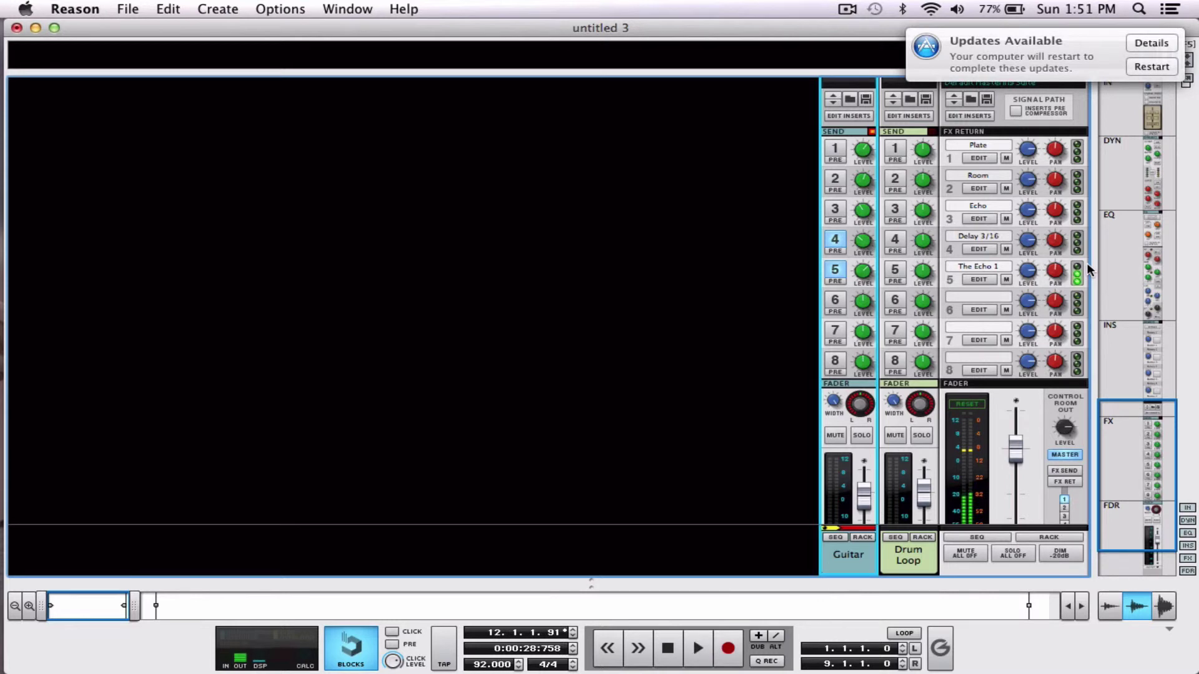